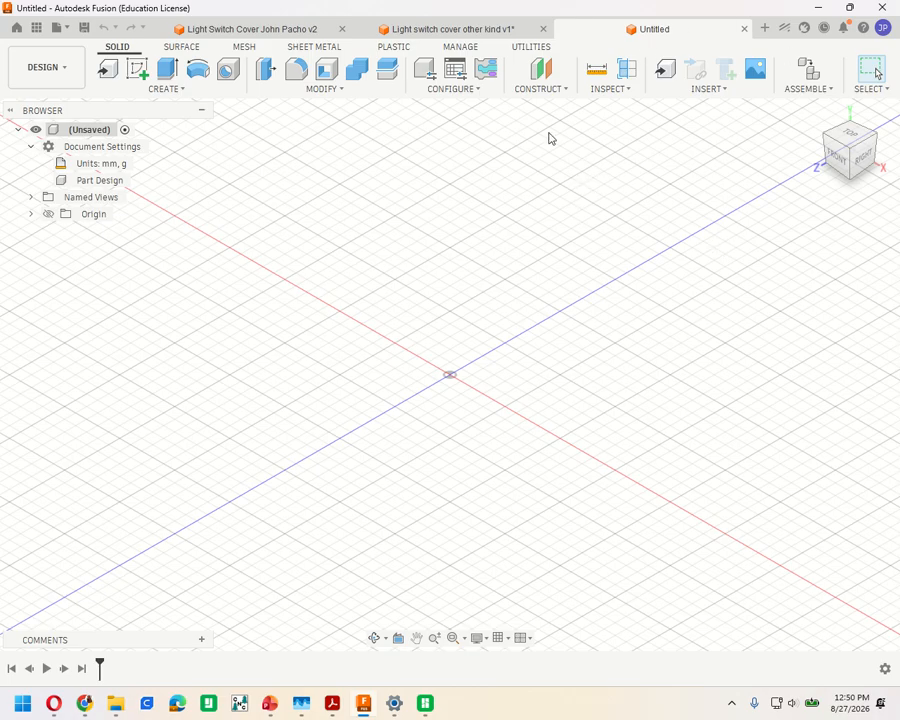
Compare the two finished light switch cover designs, the wide-opening Room 211 plate and the Exhaust Fan plate, and return to the untitled design
click(241, 31)
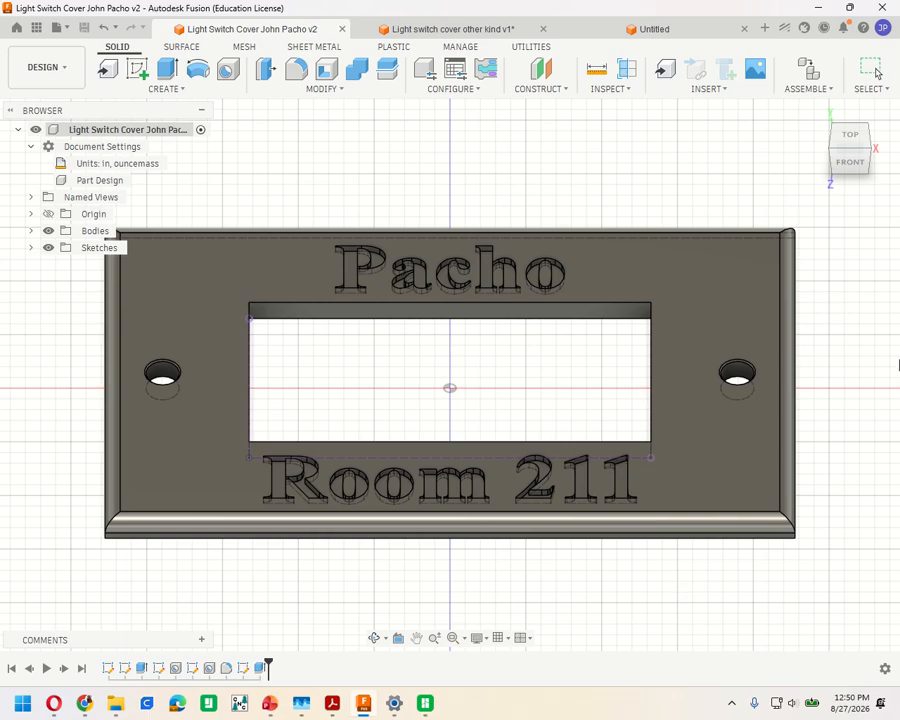
click(464, 28)
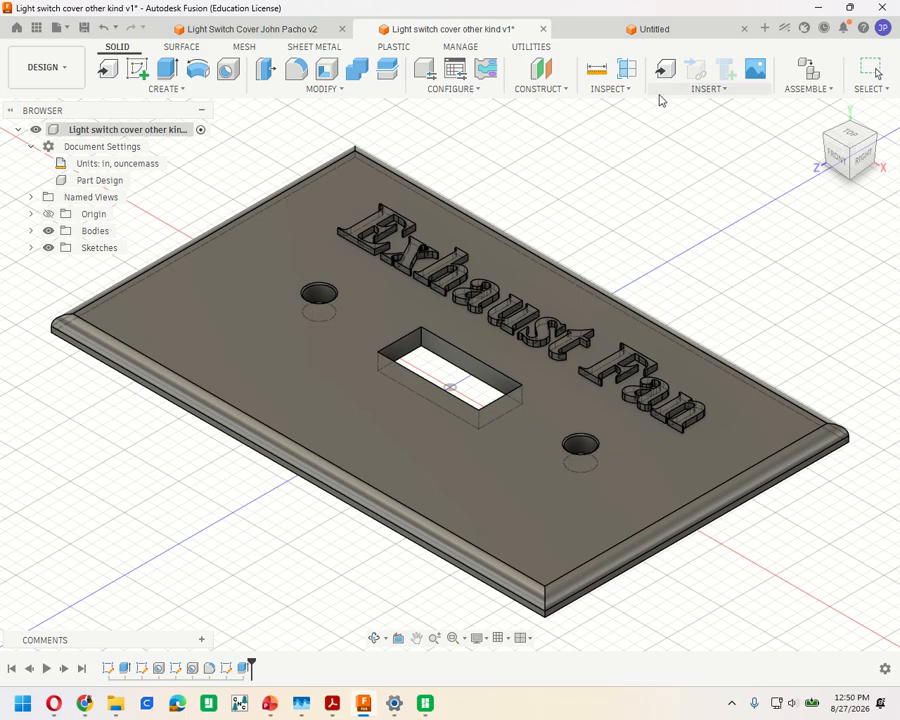
click(834, 150)
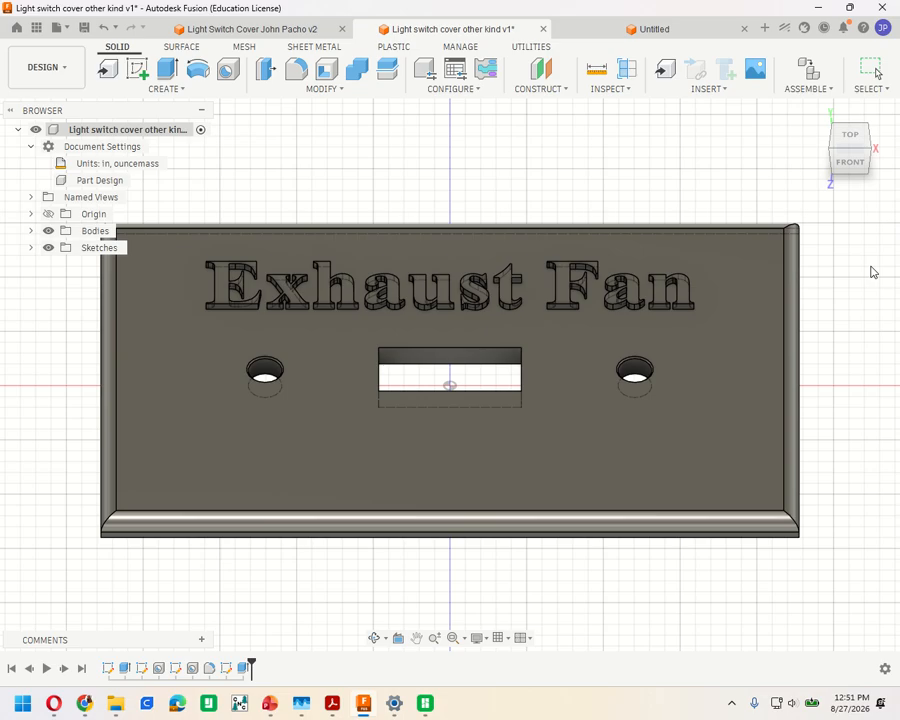
click(272, 30)
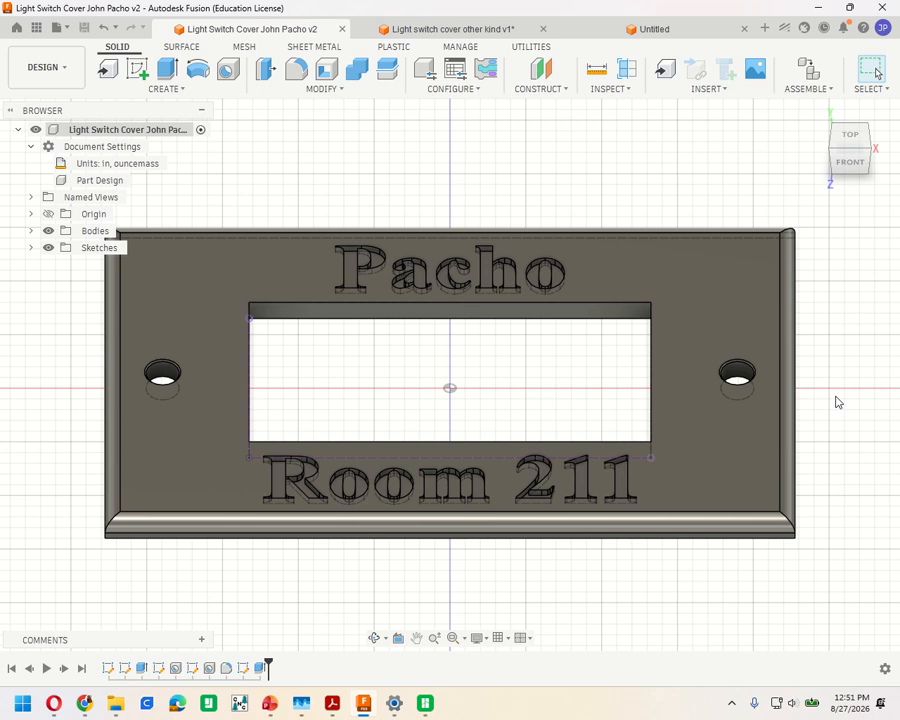
click(507, 32)
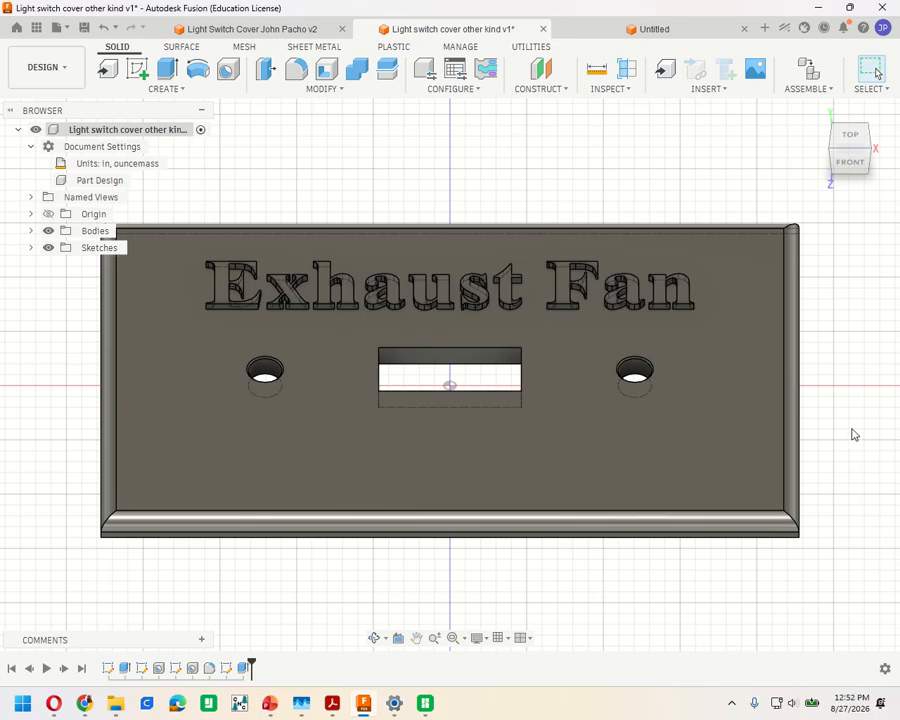
click(645, 33)
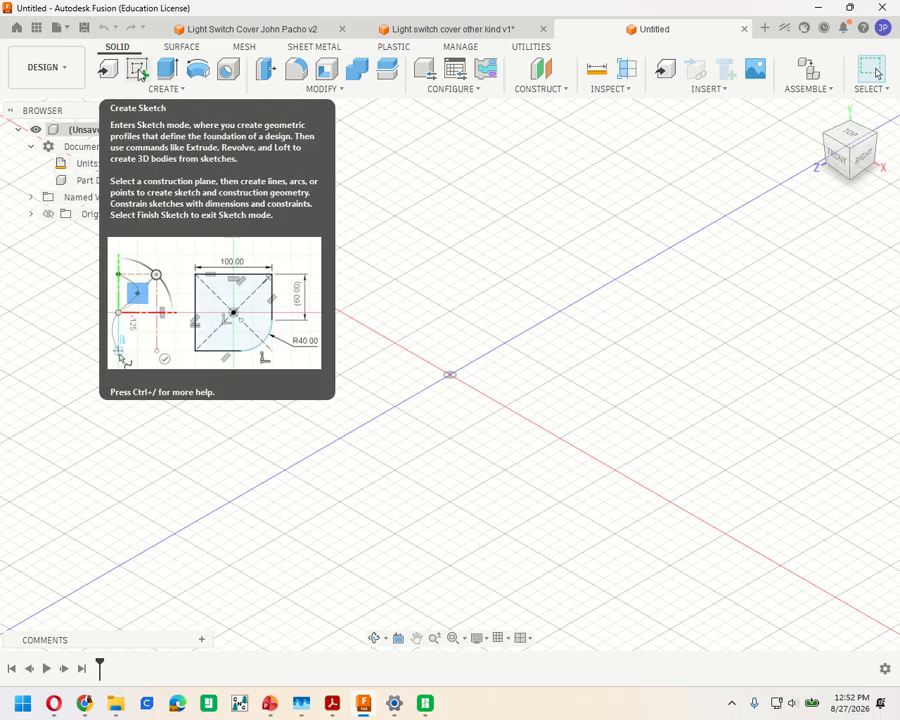
Save the empty design in My Lib as "Light Switch Cover old type" followed by the designer's full name
click(85, 28)
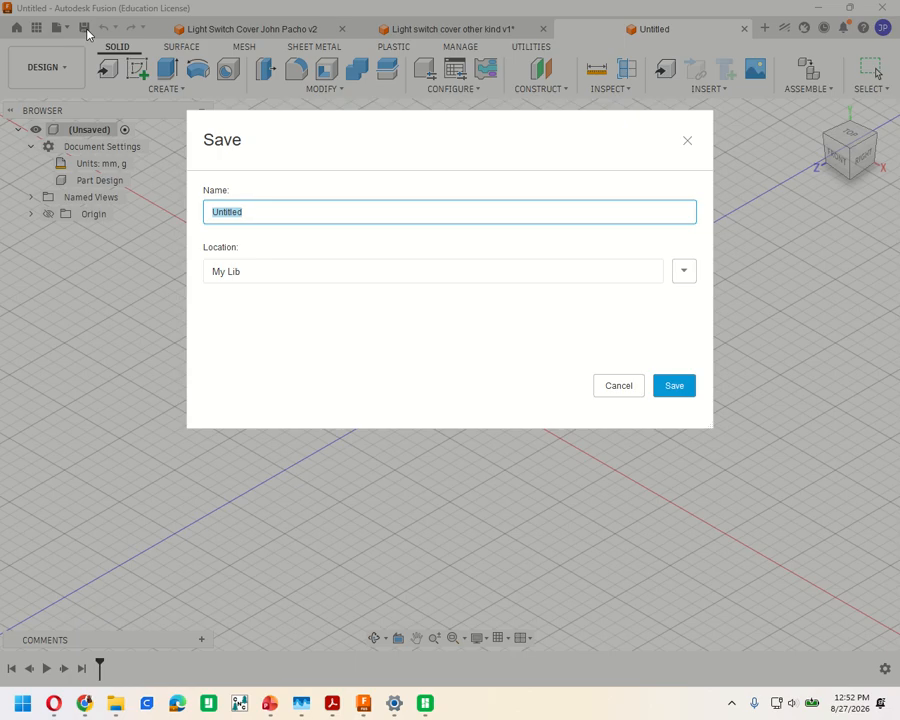
text(Light Switch Cover old)
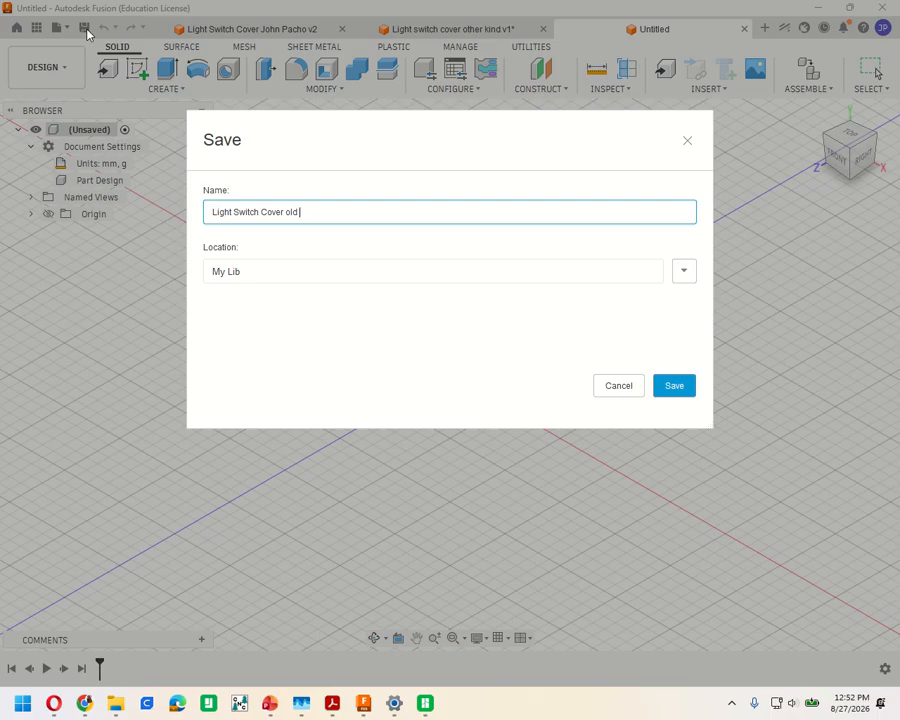
text( type)
text(John Pacho)
click(674, 388)
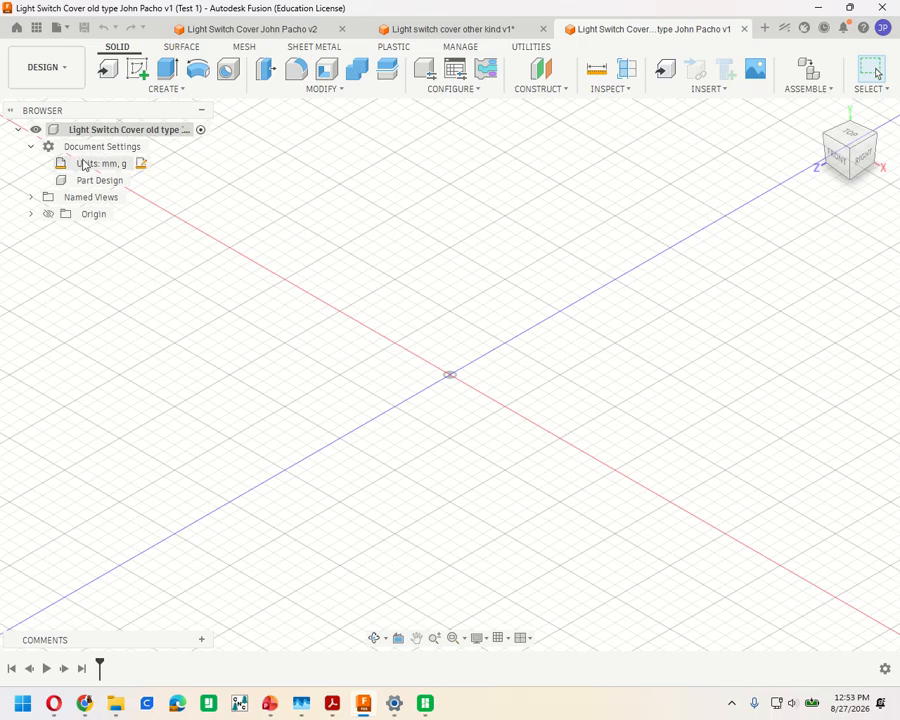
Change the document's active units to inch and ouncemass
click(142, 164)
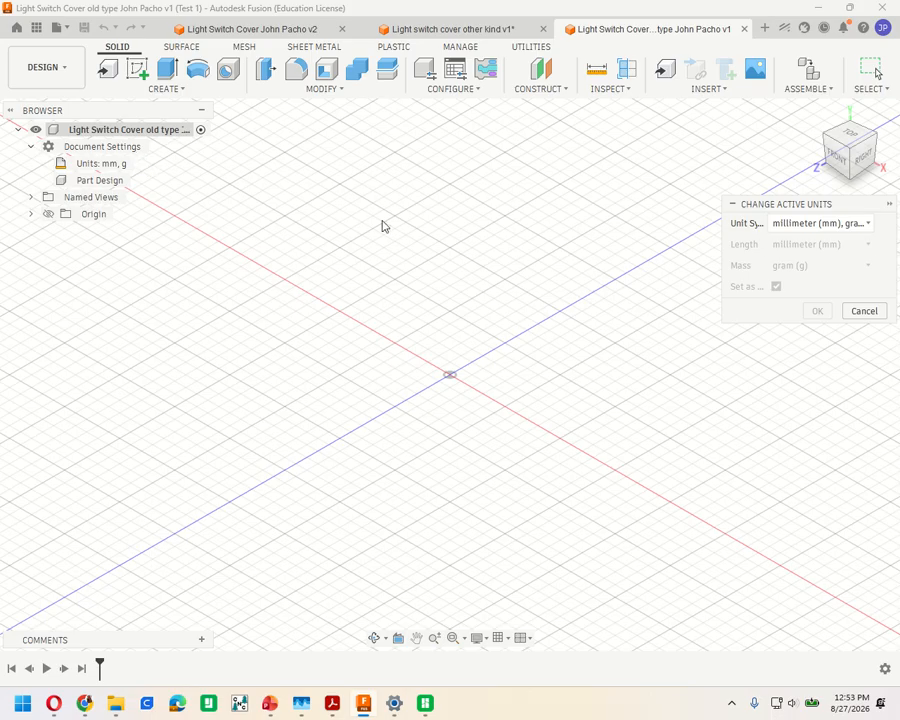
click(867, 224)
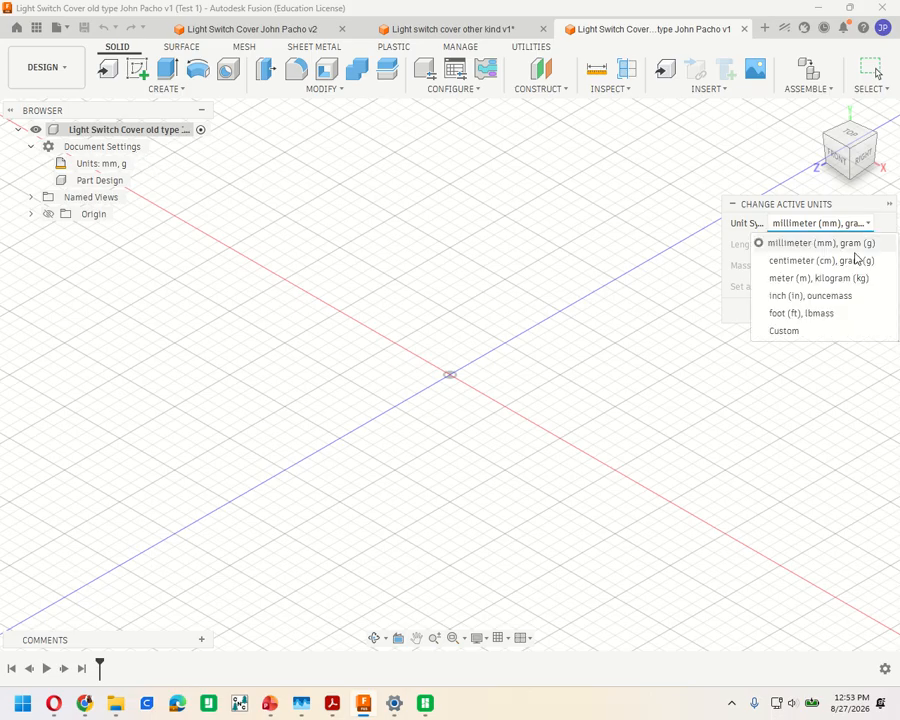
click(839, 296)
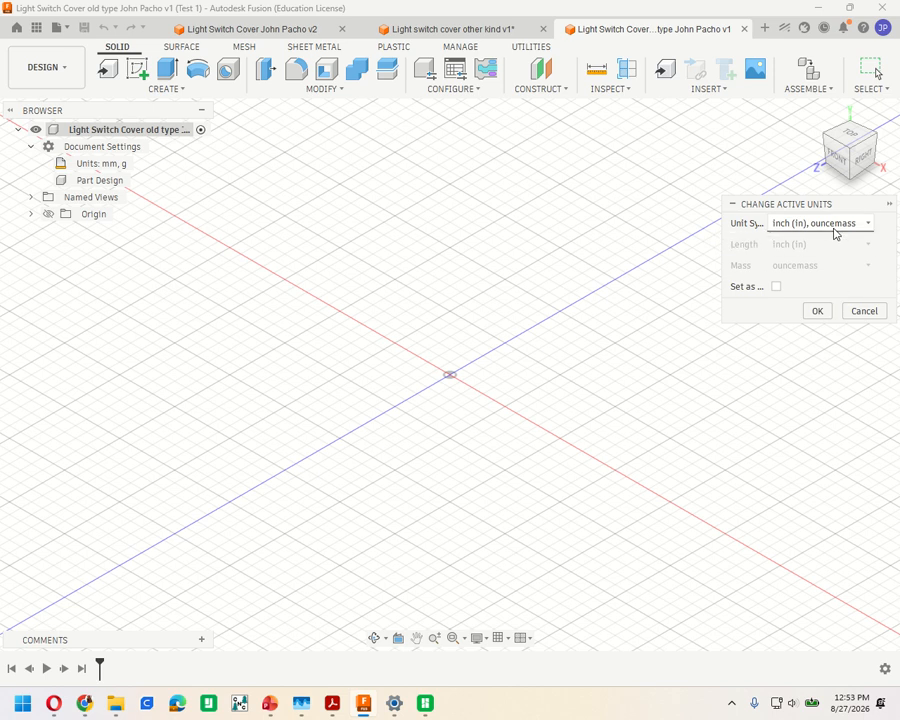
click(816, 312)
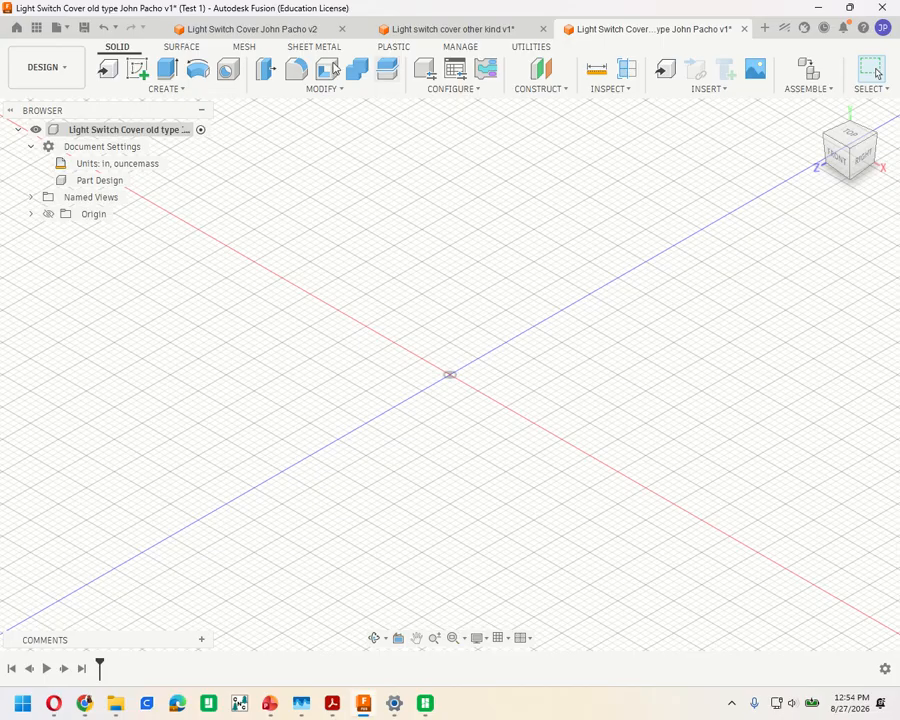
Start a sketch on the horizontal plane and draw a center rectangle at the origin, 2.8 in high and 4.55 in wide
click(140, 72)
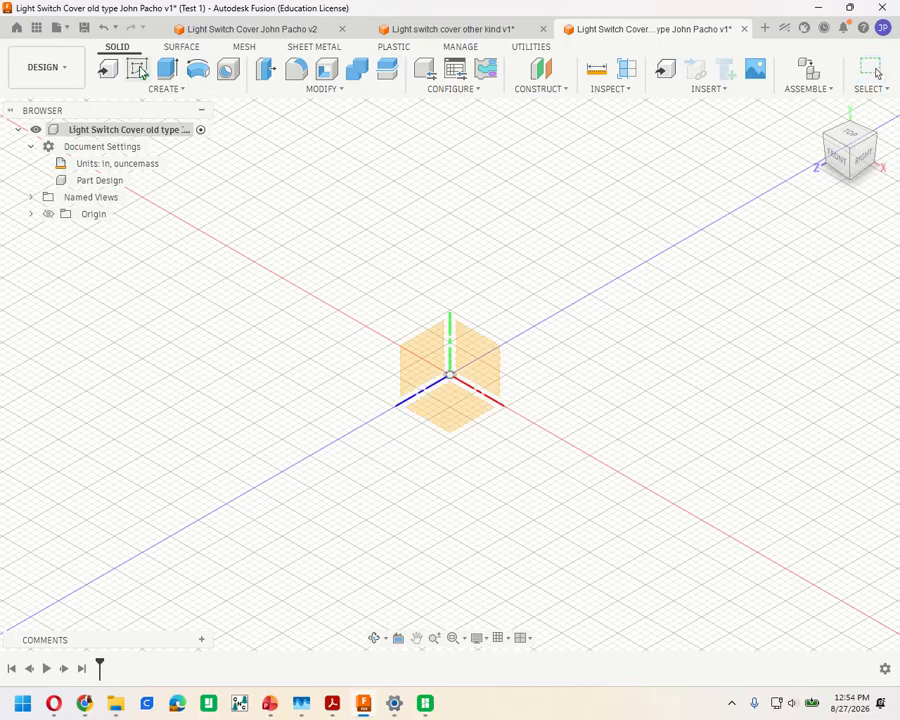
click(450, 426)
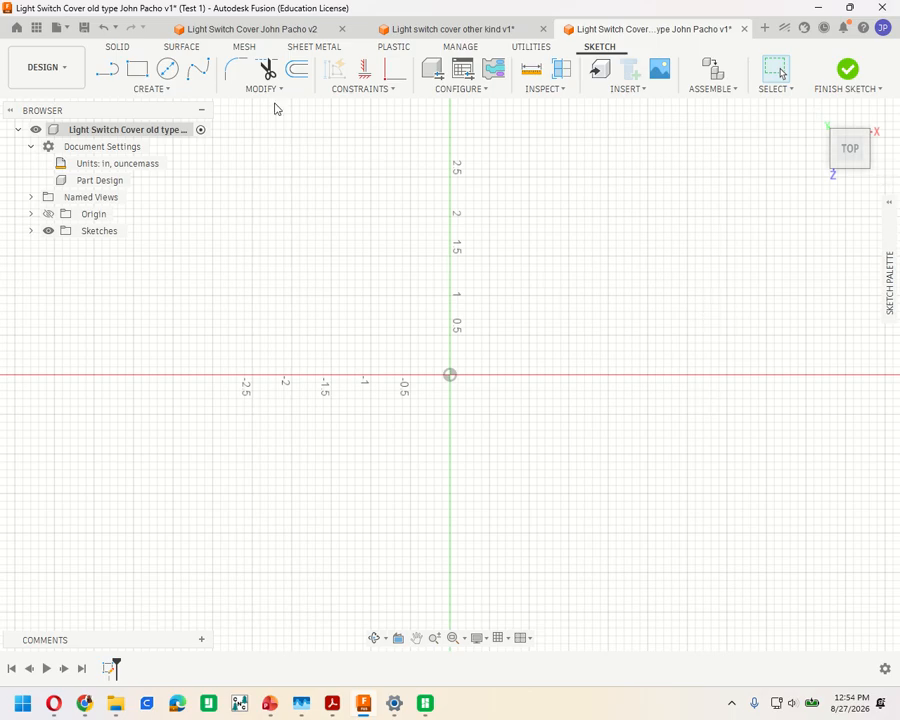
click(166, 92)
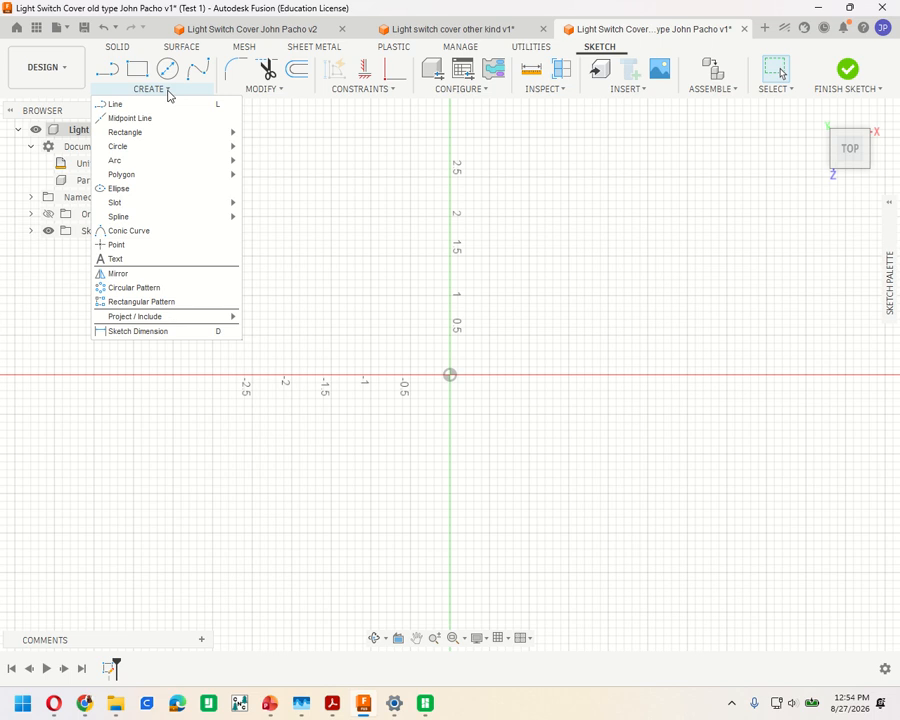
mouse_move(200, 142)
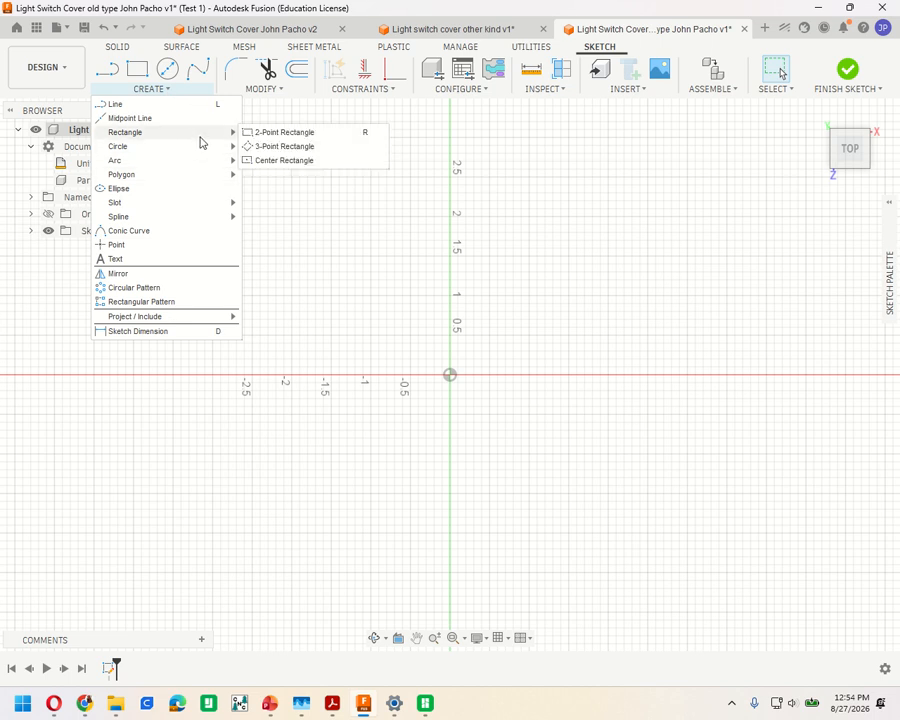
click(278, 161)
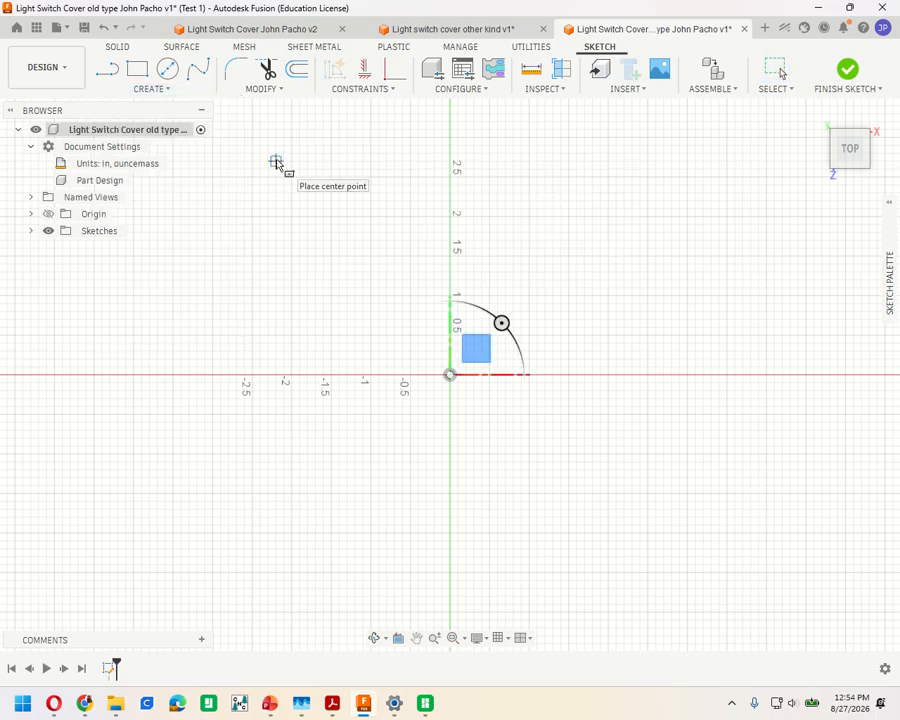
click(450, 375)
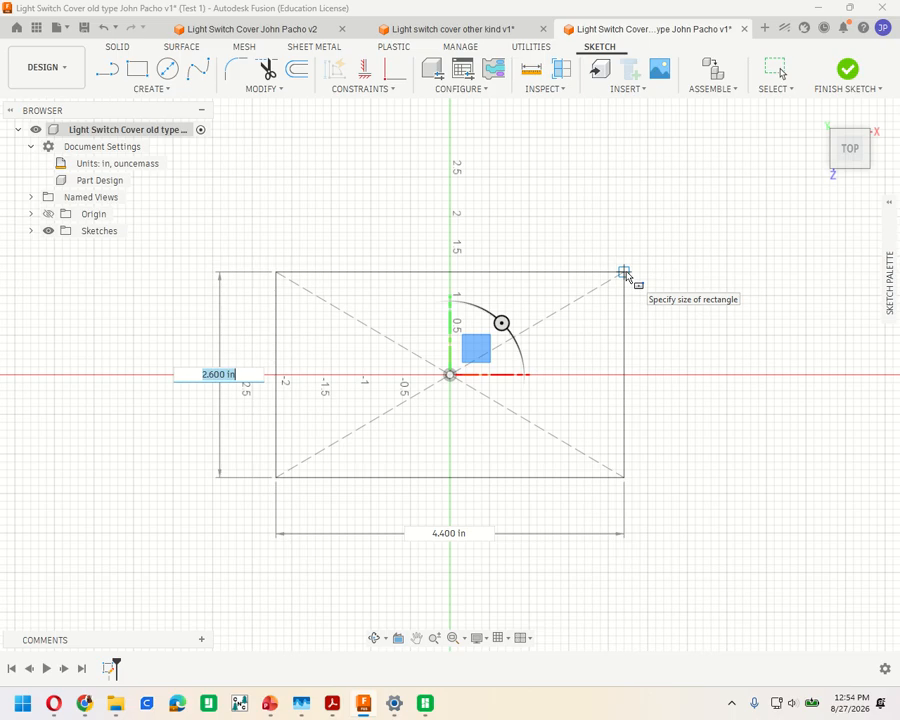
text(2.8)
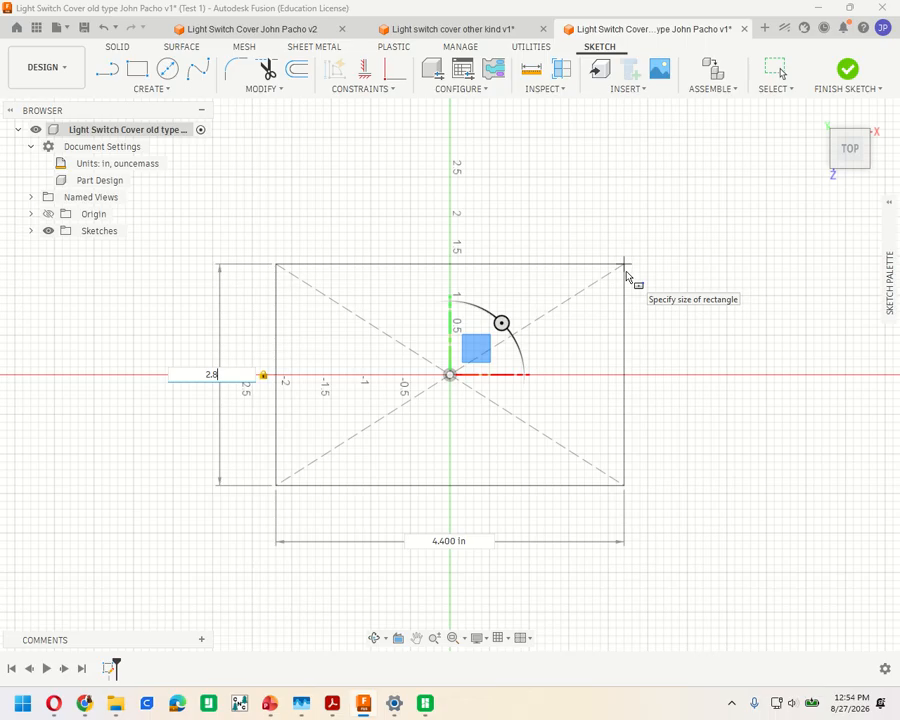
key(Tab)
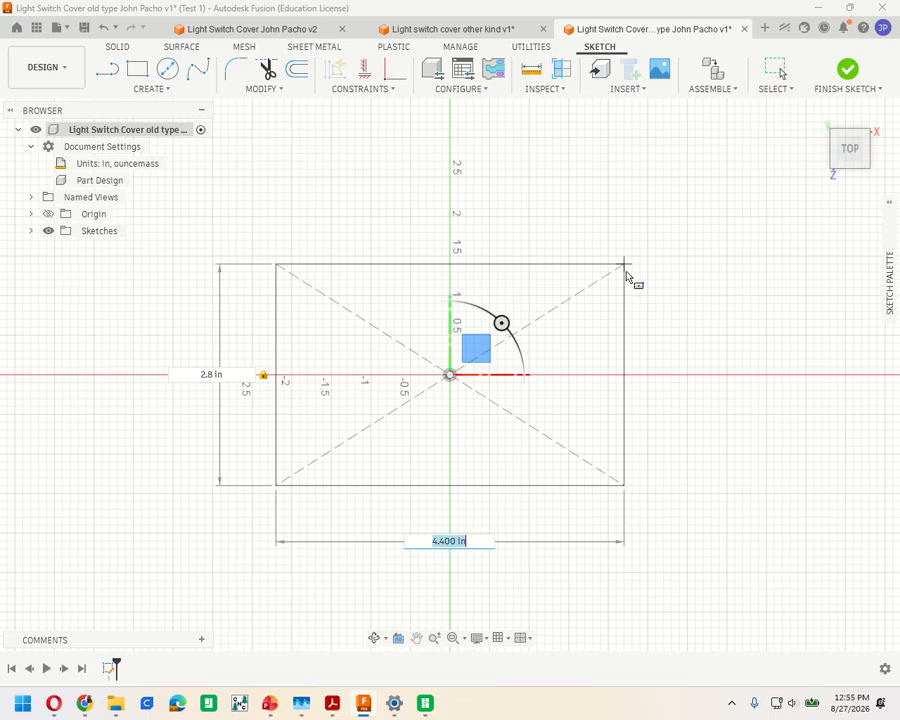
text(4.55)
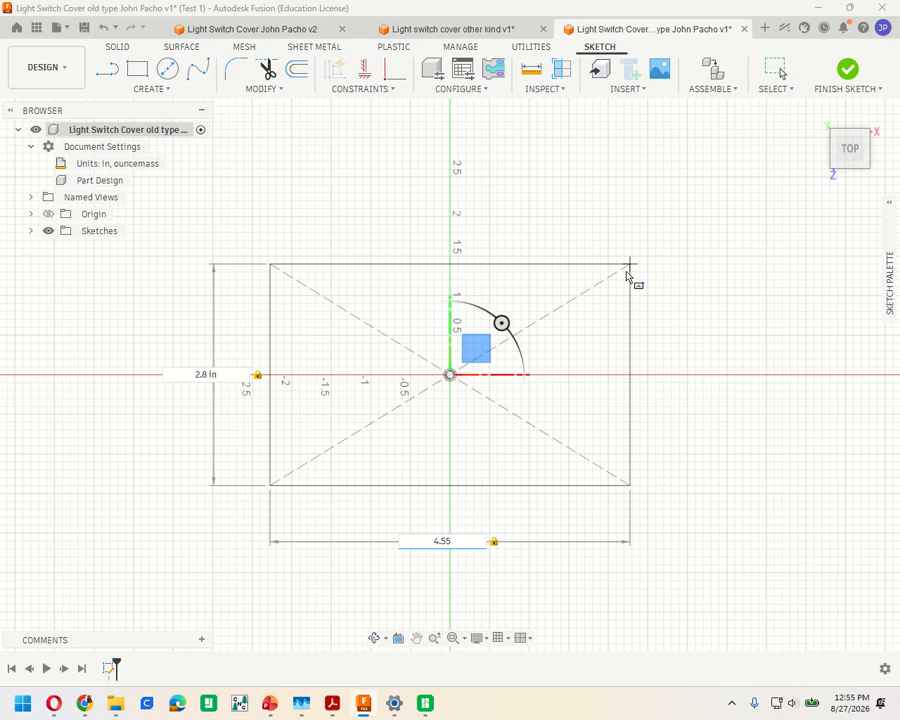
key(Return)
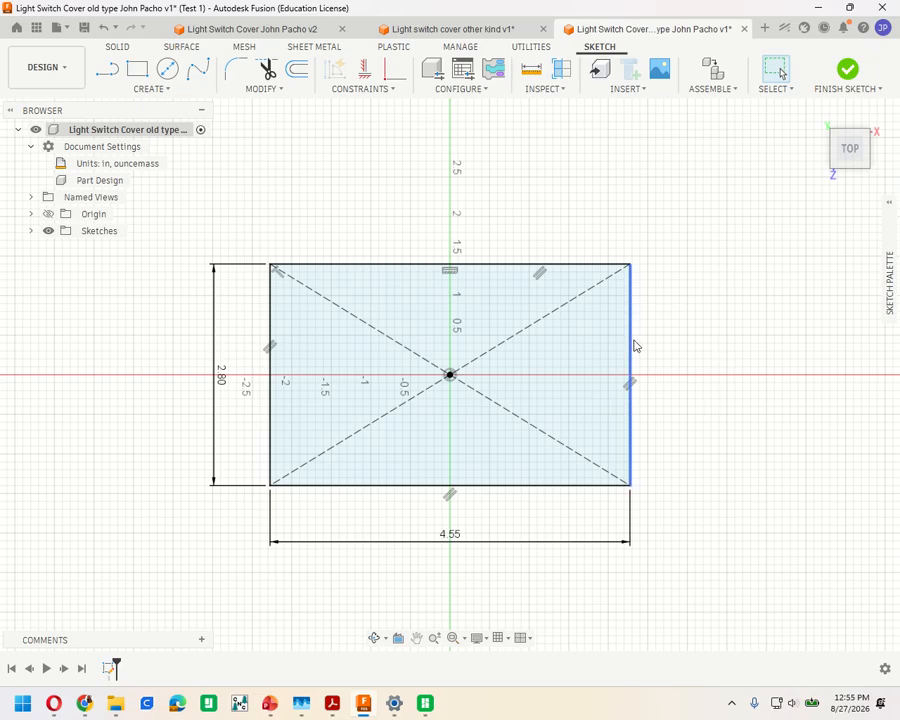
Add a center rectangle at the origin for the switch opening, 0.4 in high and 0.93 in wide, and finish the sketch
click(163, 91)
mouse_move(178, 135)
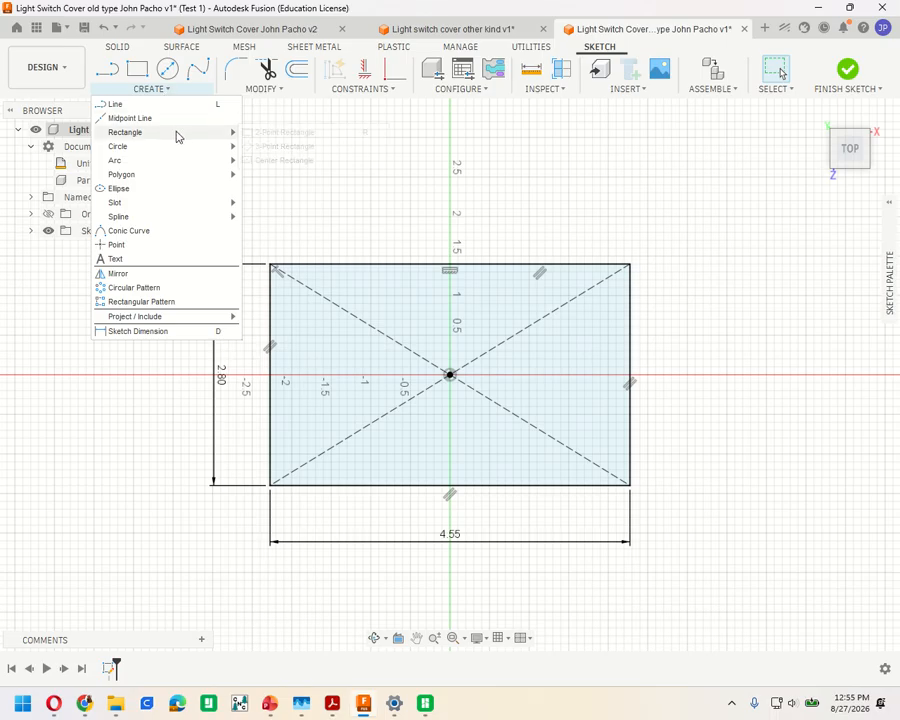
click(282, 160)
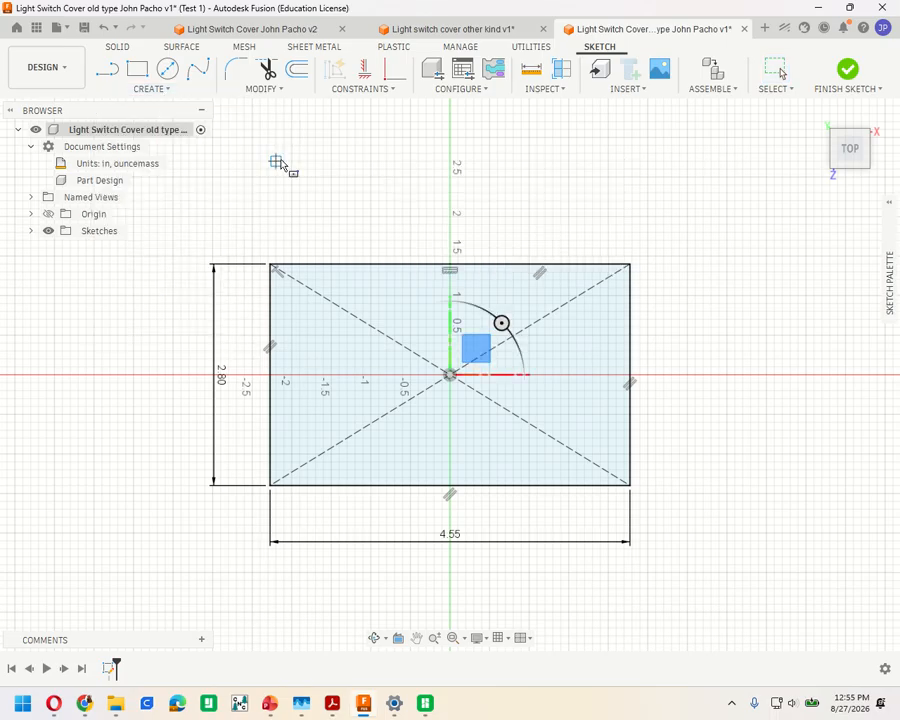
click(450, 375)
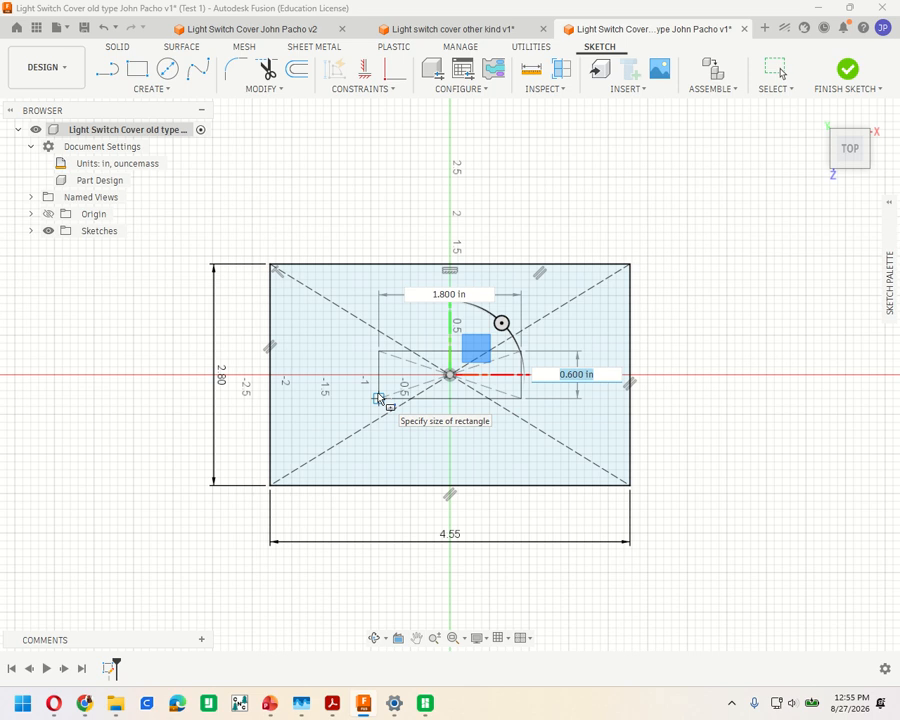
text(.4)
key(Tab)
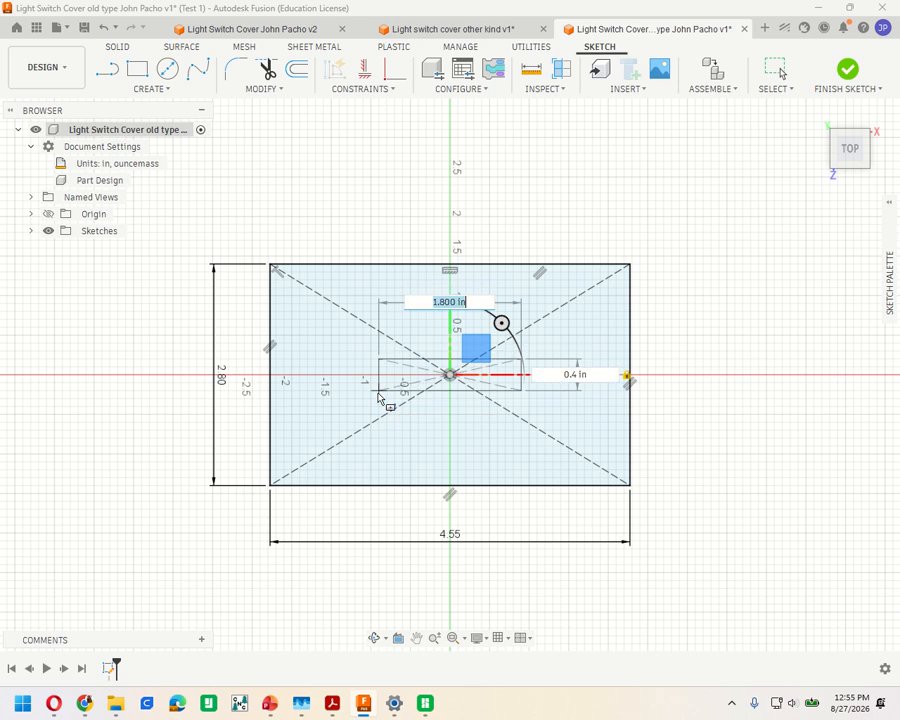
key(BackSpace)
text(.93)
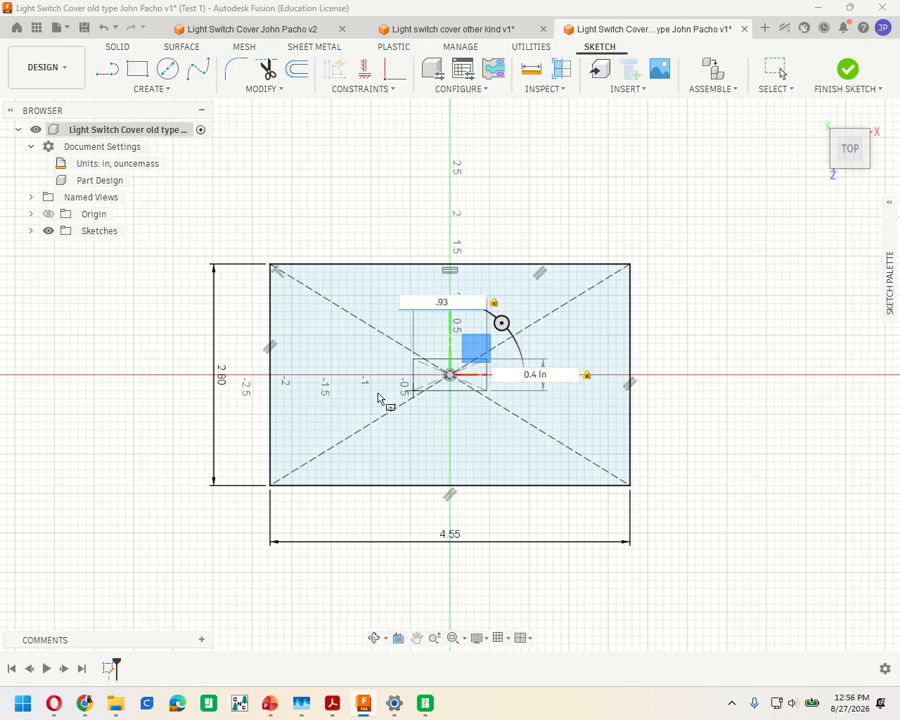
key(Return)
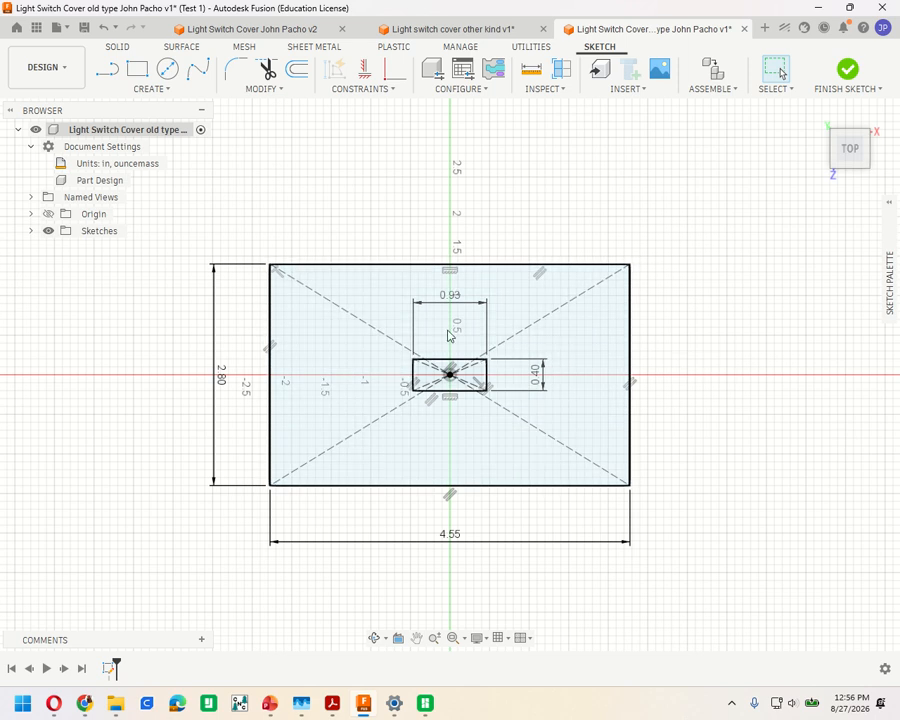
click(846, 72)
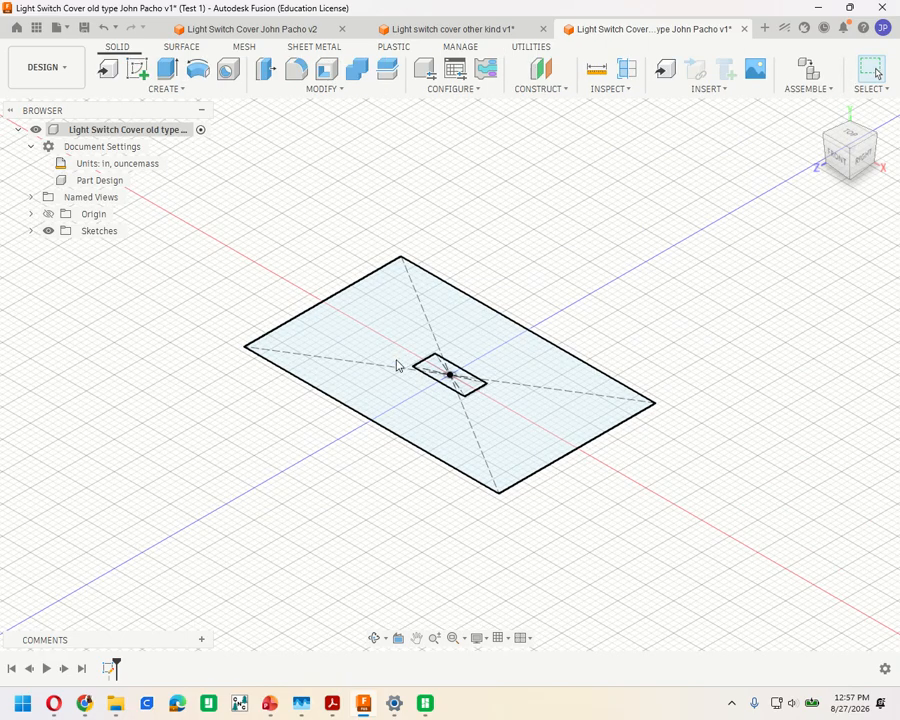
Extrude the plate profile around the switch opening 0.15 in as a new body
click(380, 334)
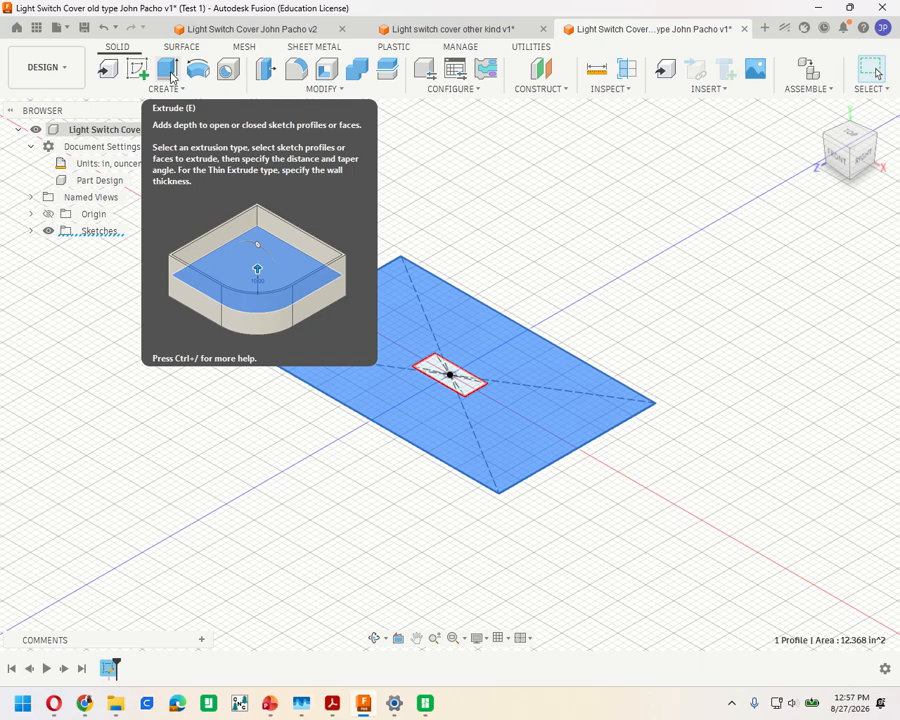
click(170, 77)
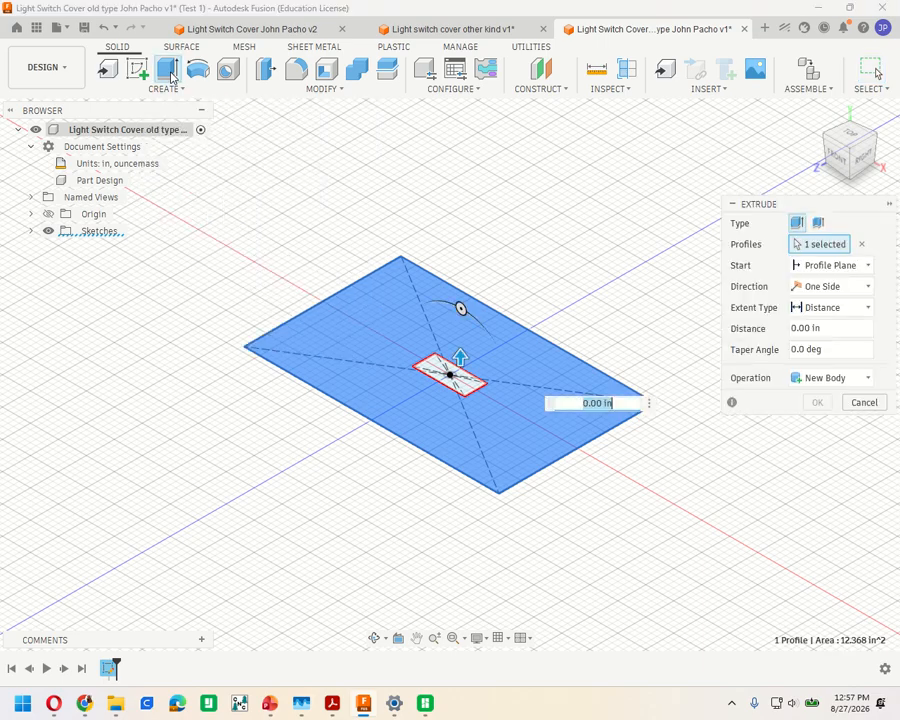
text(.15)
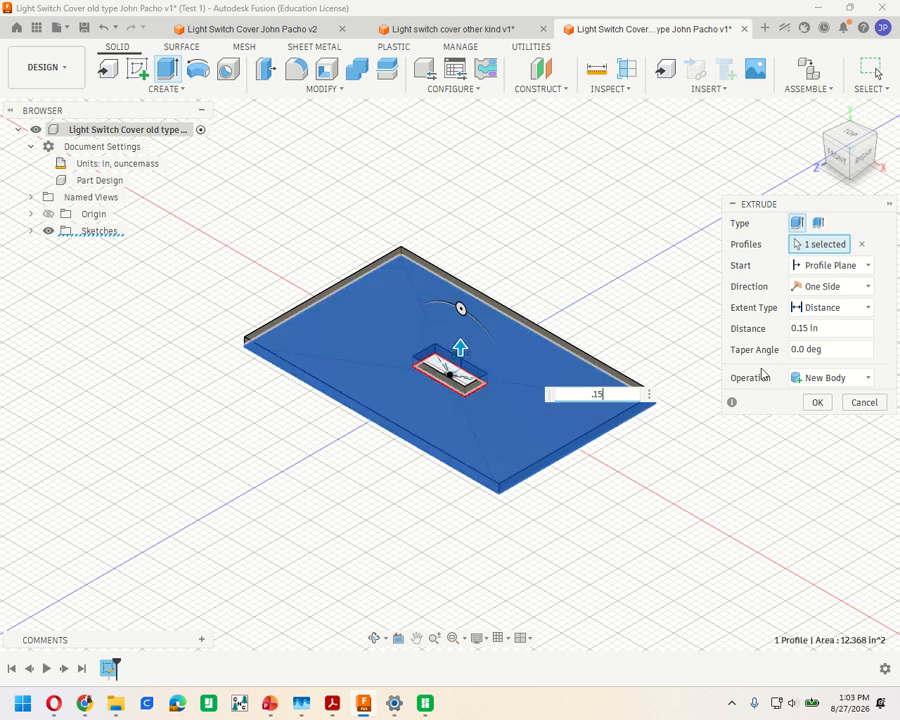
click(815, 402)
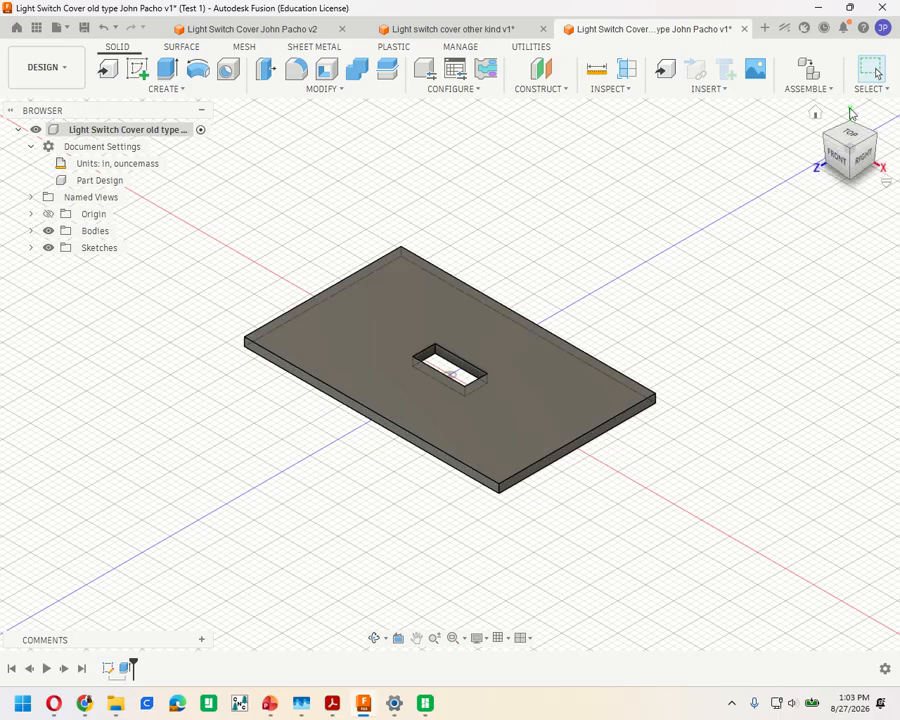
click(848, 137)
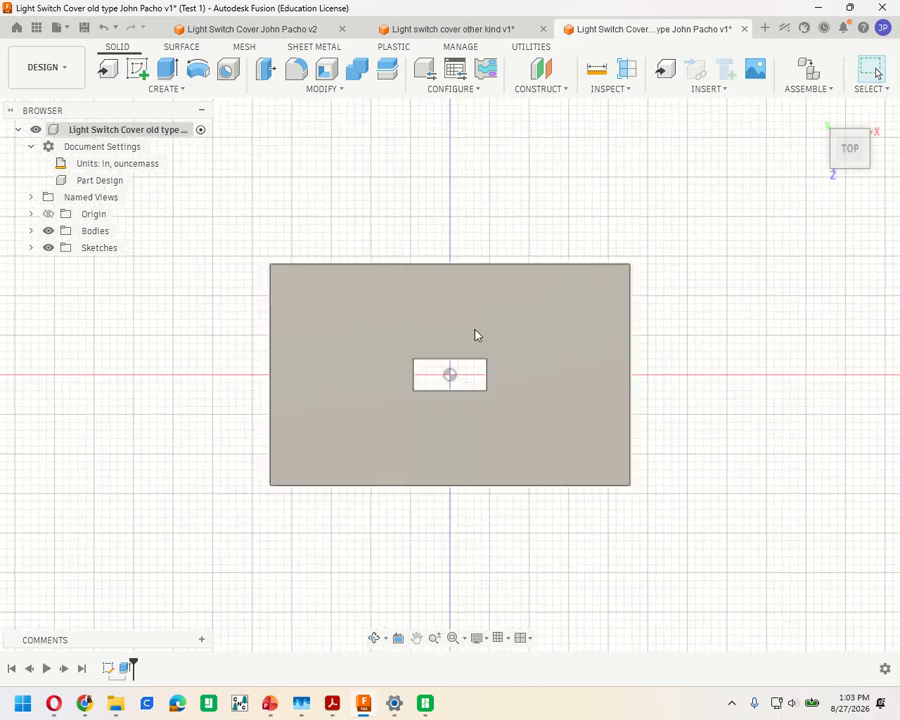
Start a sketch on the plate's top face and draw a 1.07 in line inward from the left short edge's midpoint along the center axis
click(856, 168)
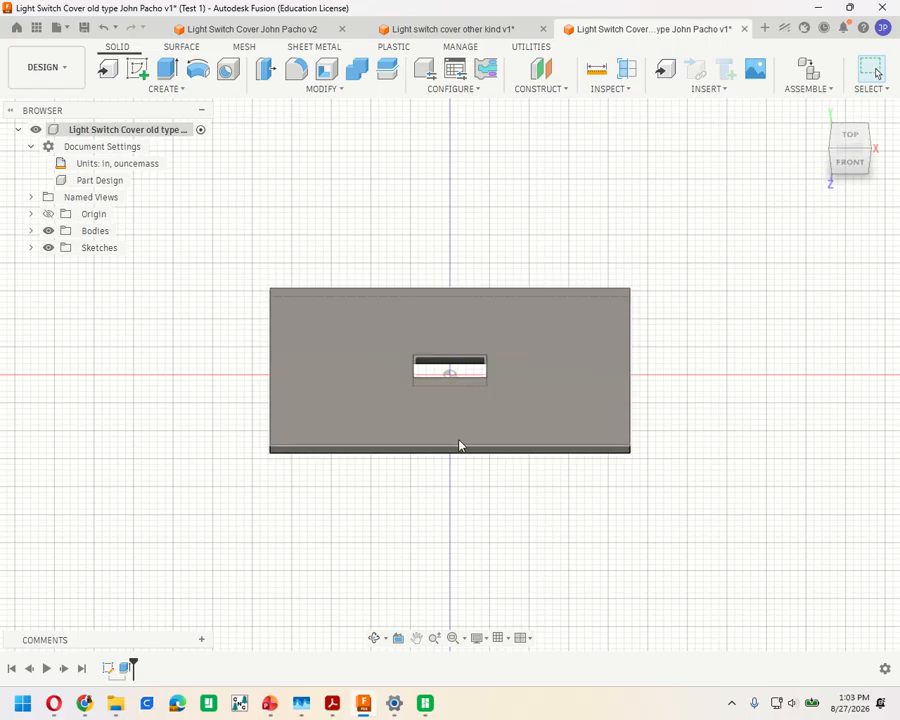
click(848, 137)
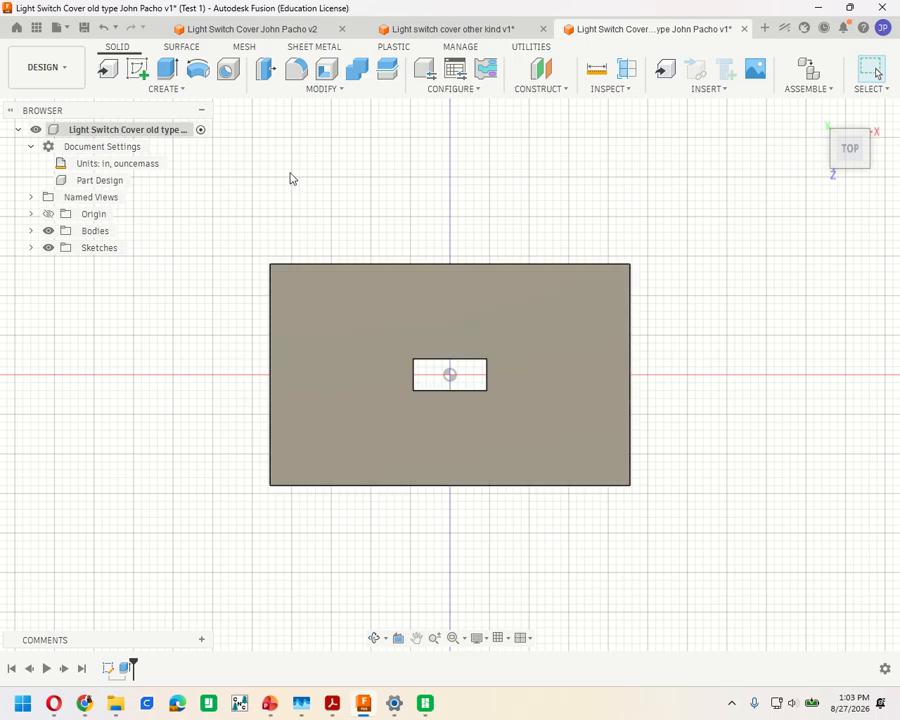
click(138, 70)
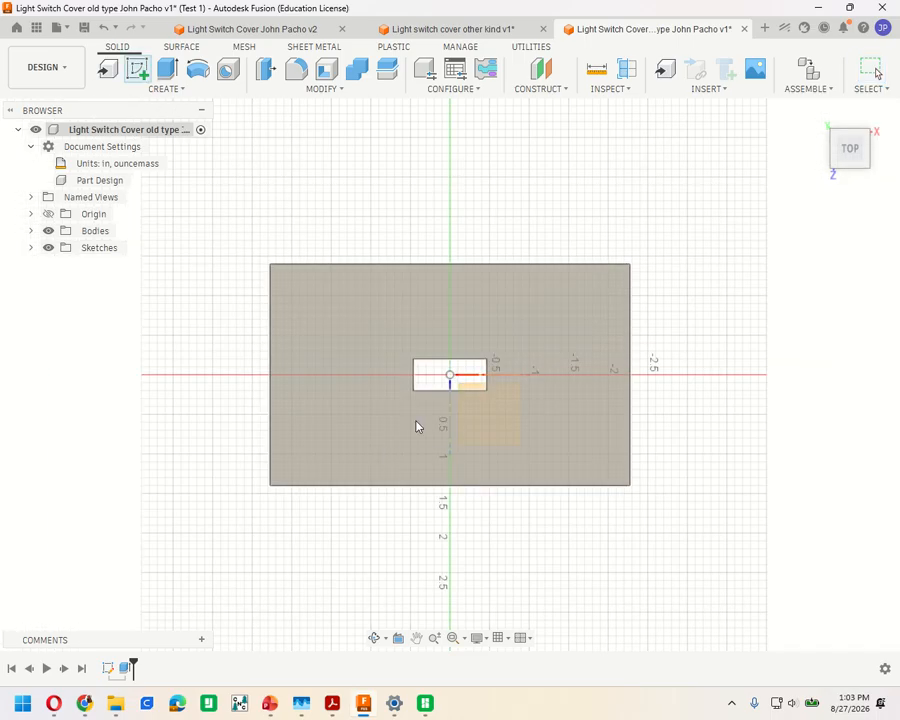
click(815, 115)
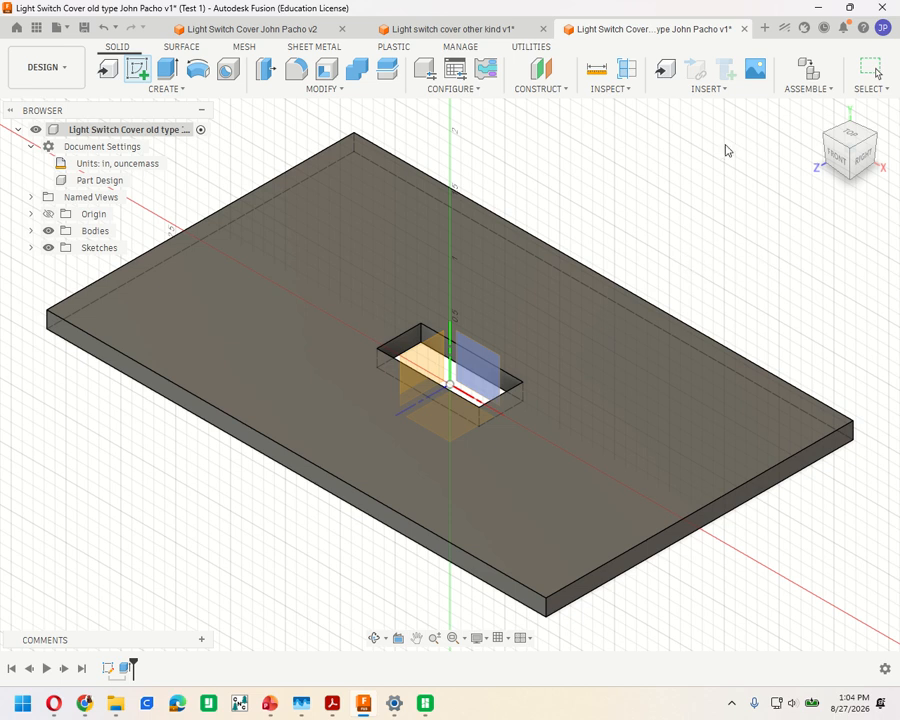
click(377, 253)
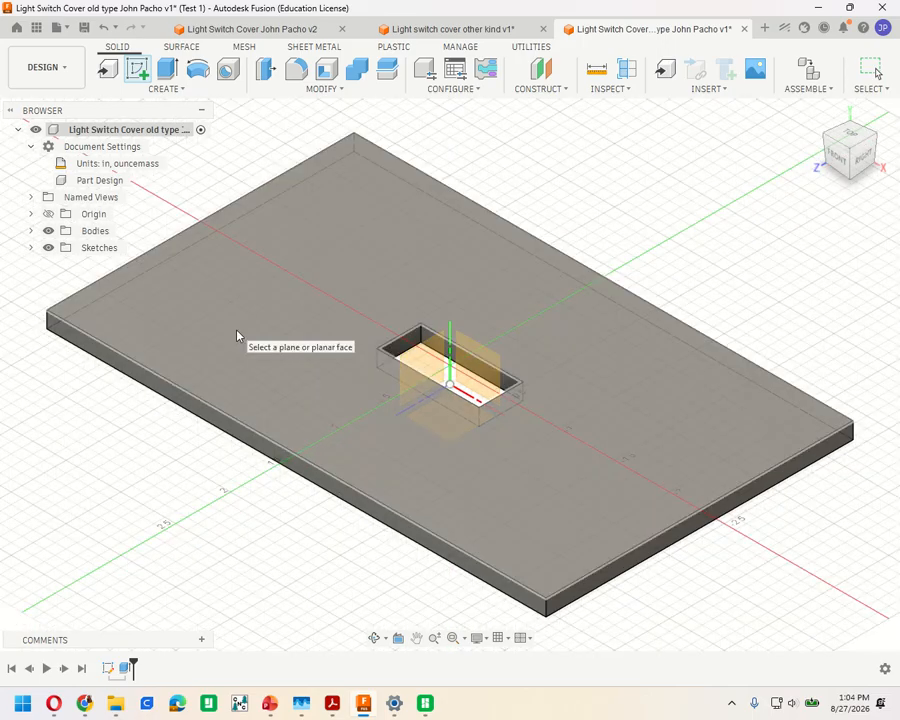
click(237, 336)
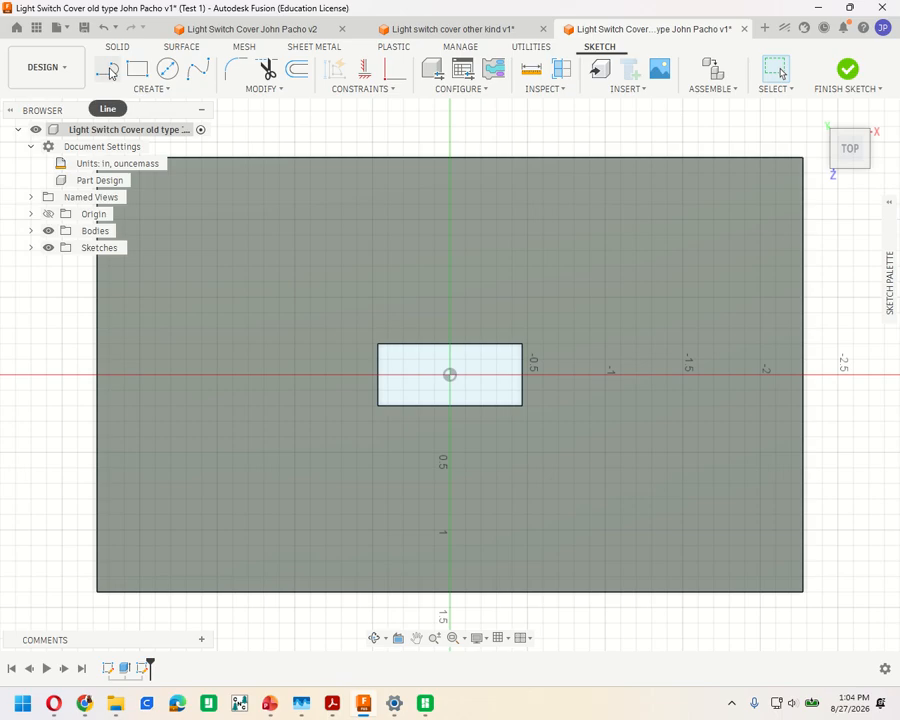
click(108, 69)
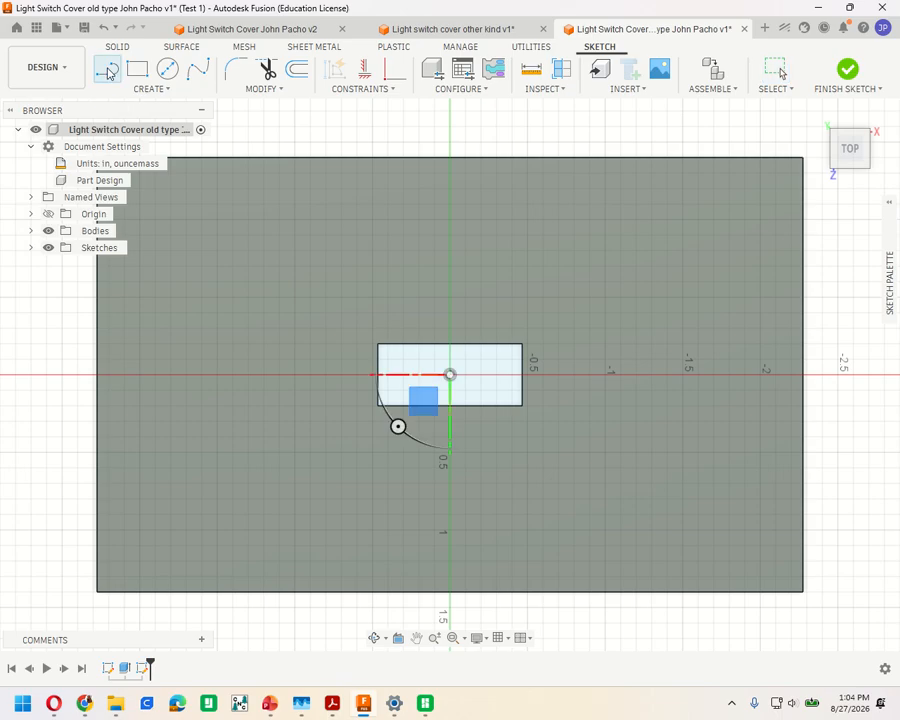
click(97, 375)
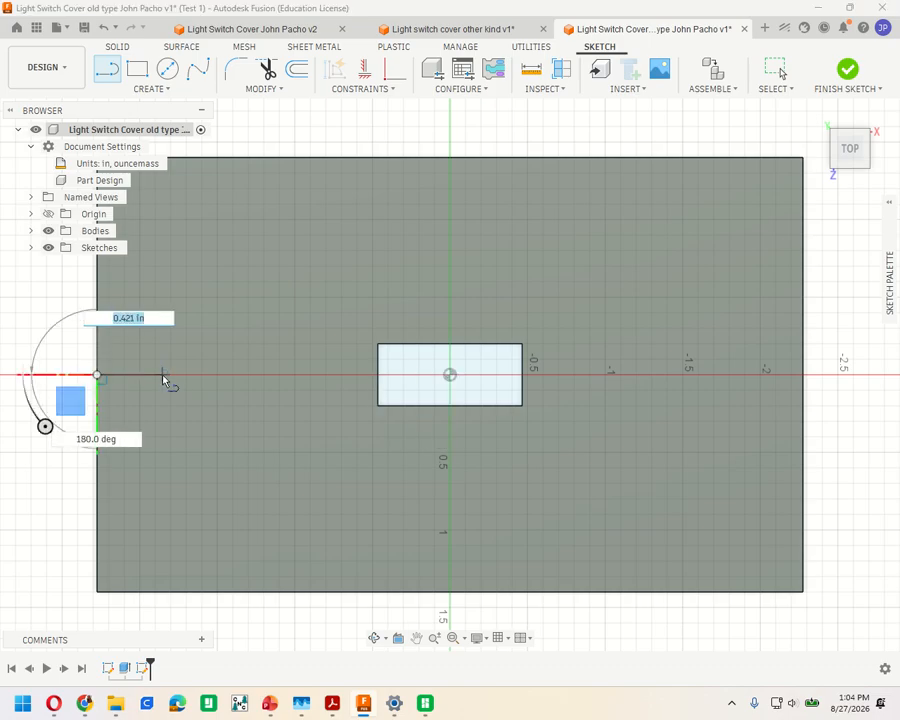
text(1.07)
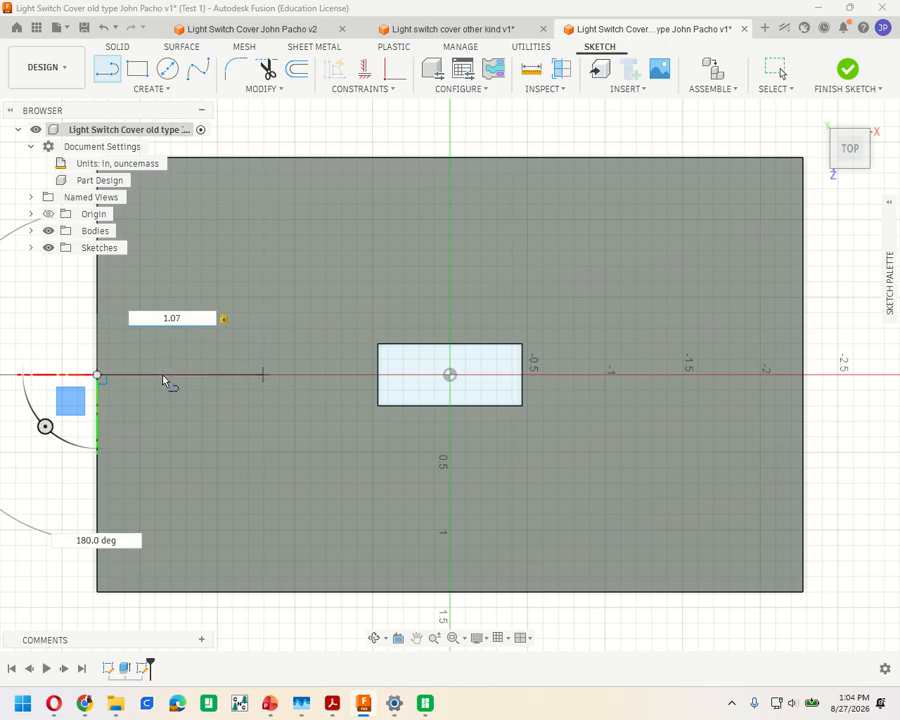
key(Return)
key(Escape)
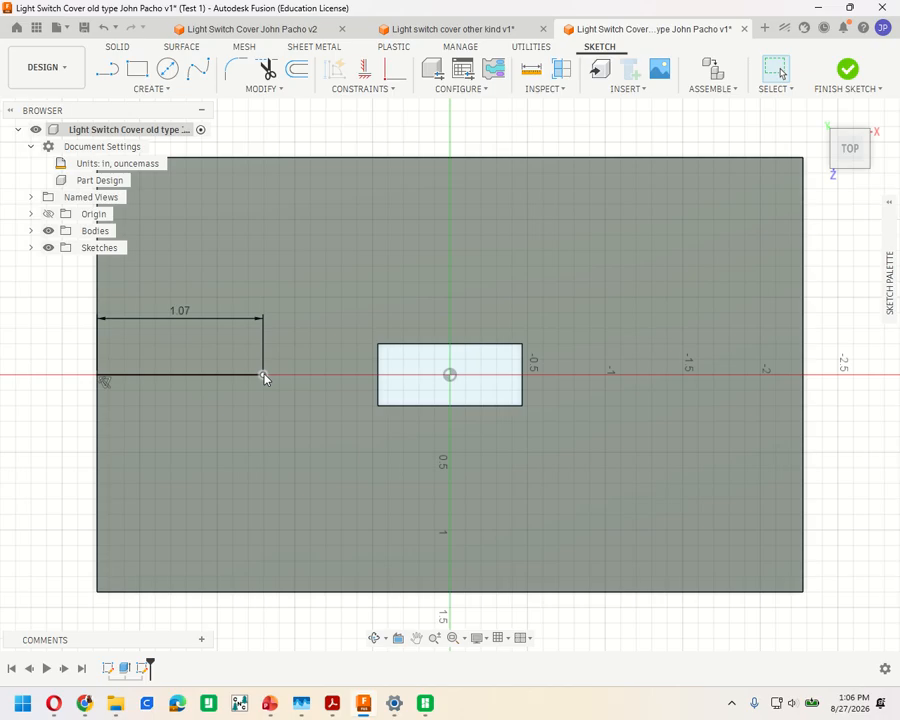
Create a countersunk hole at the line's inner endpoint, 0.60 in deep, 0.22 in diameter, with a 0.24 in countersink at 82 degrees
click(264, 376)
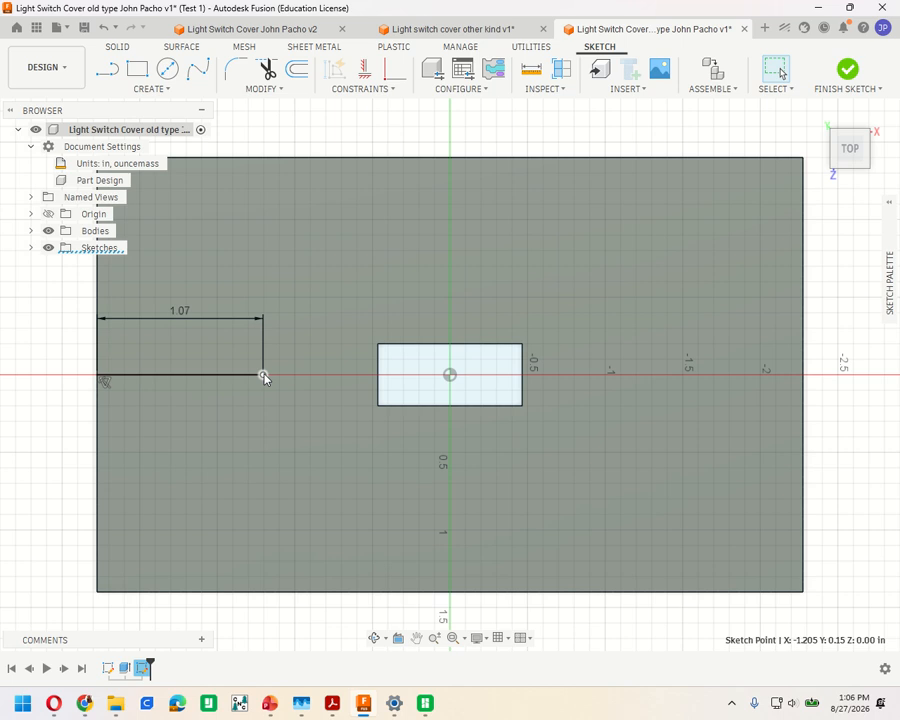
right_click(264, 377)
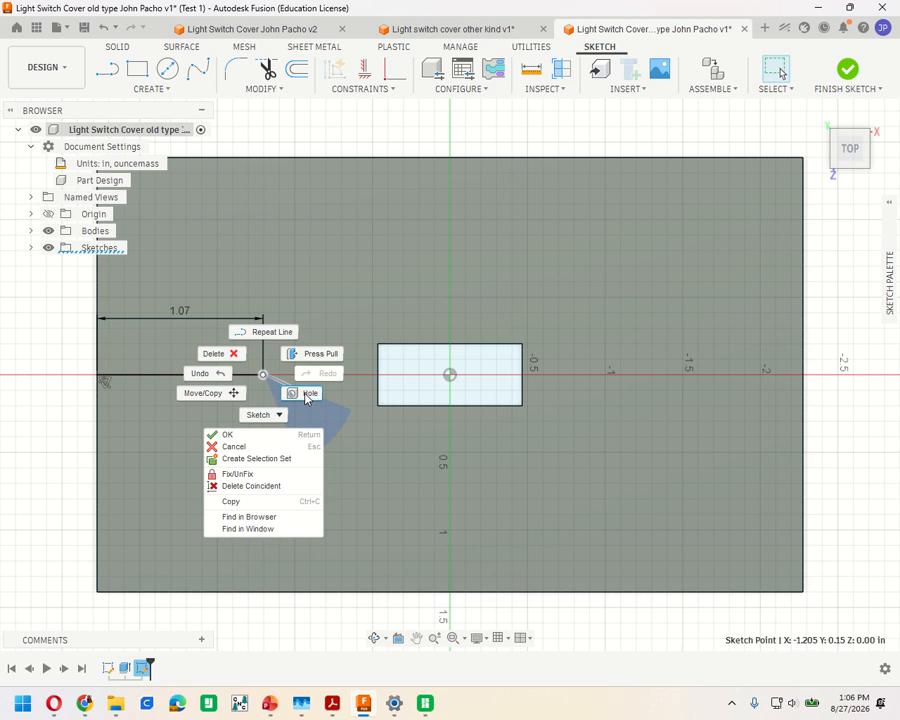
click(306, 396)
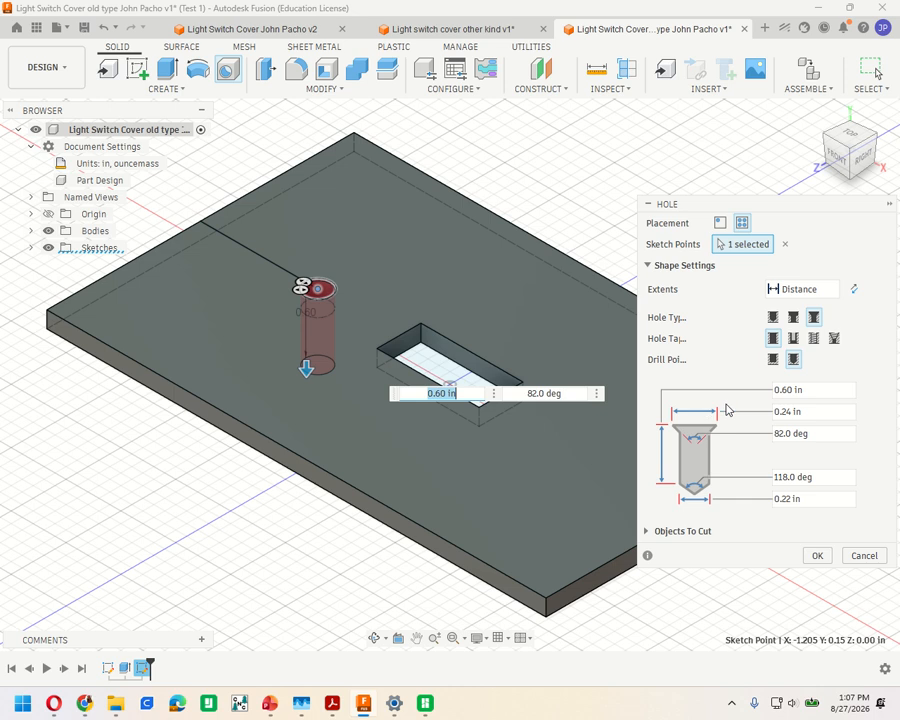
click(813, 413)
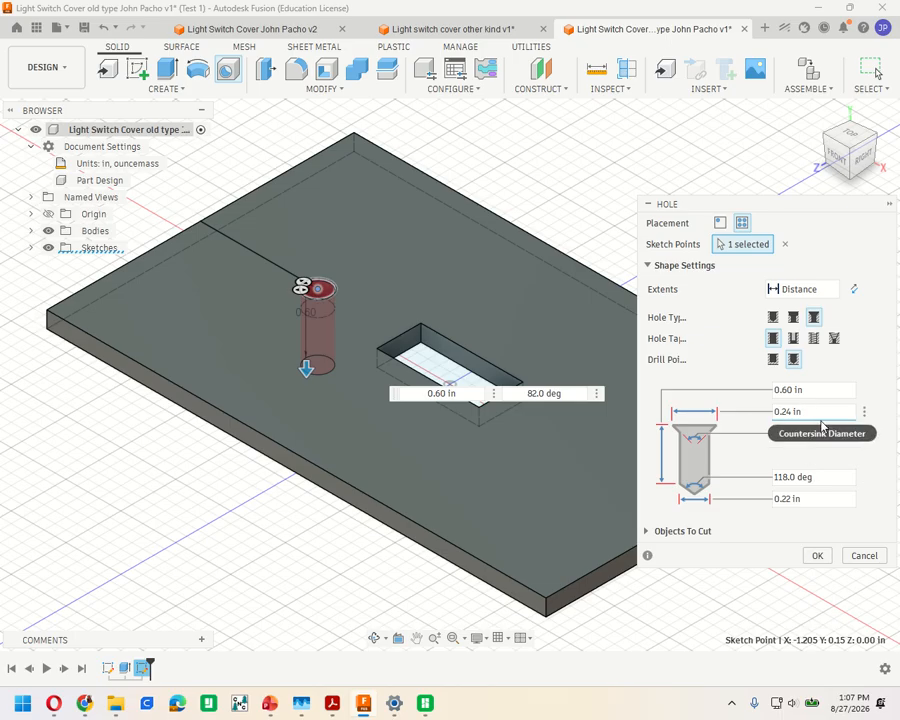
click(811, 497)
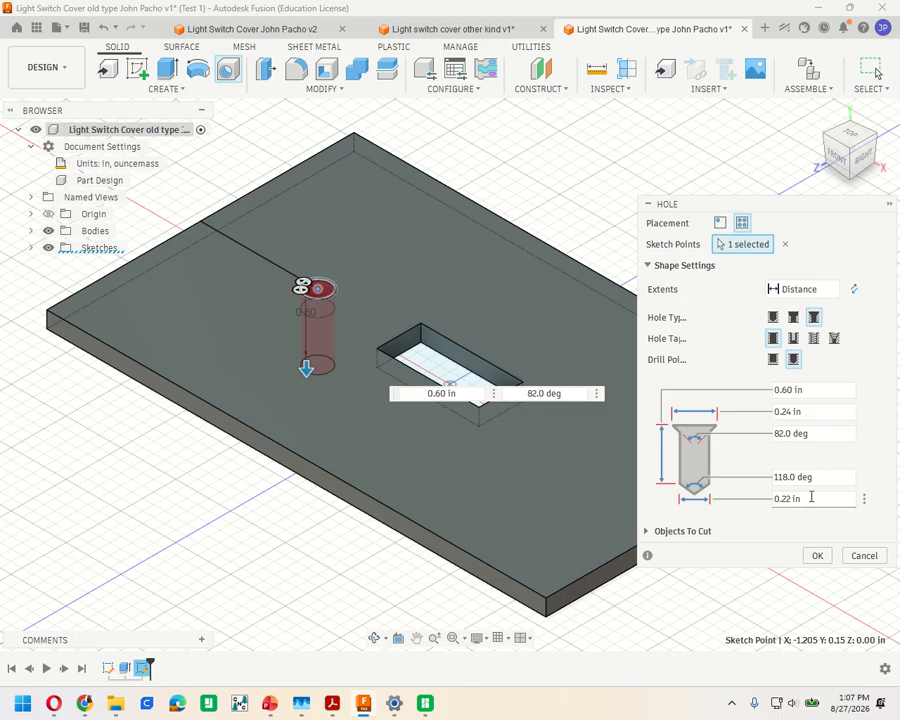
drag(811, 497, 773, 497)
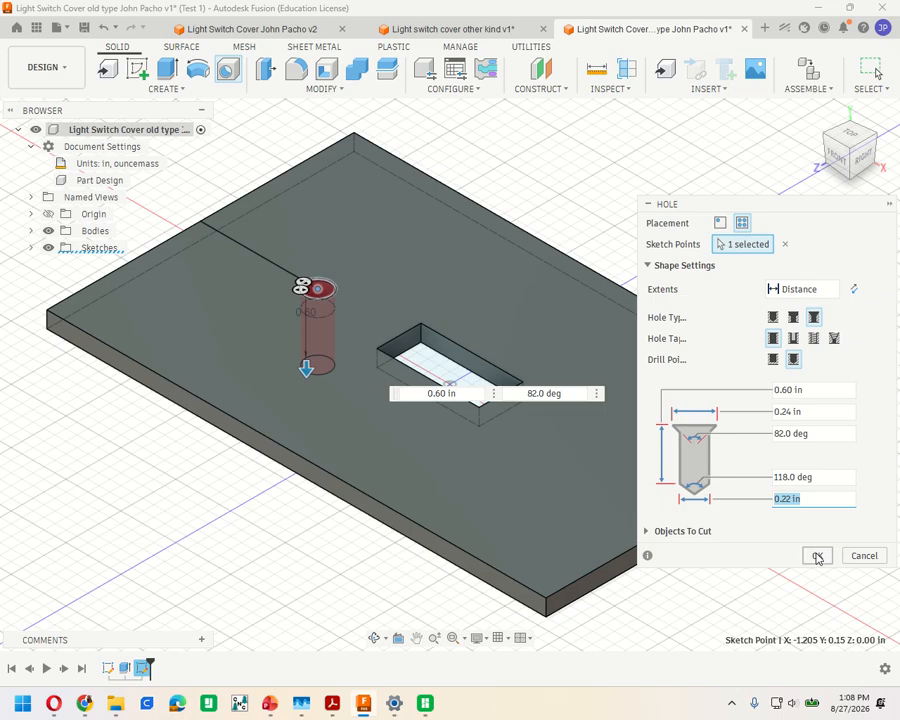
click(817, 556)
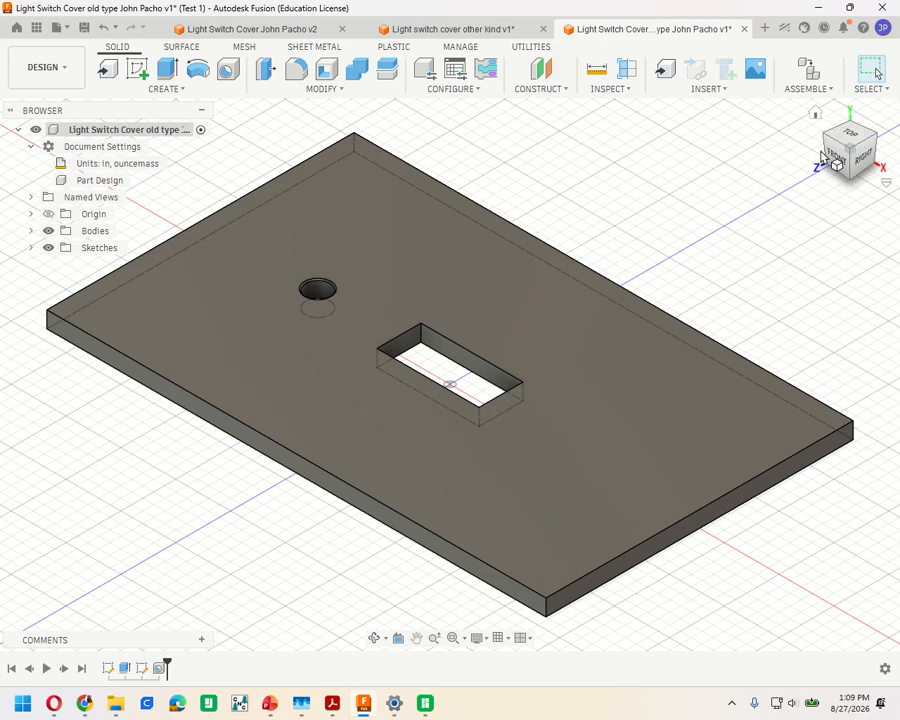
Sketch a 1.07 in line on the top face, running inward from the right short edge's midpoint along the center axis
click(850, 138)
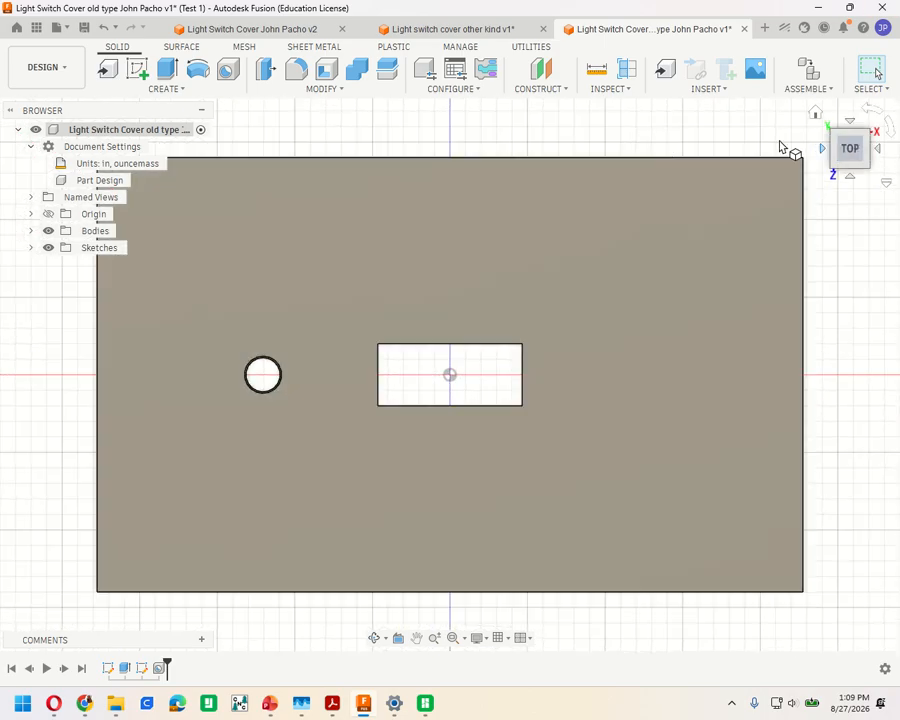
click(139, 70)
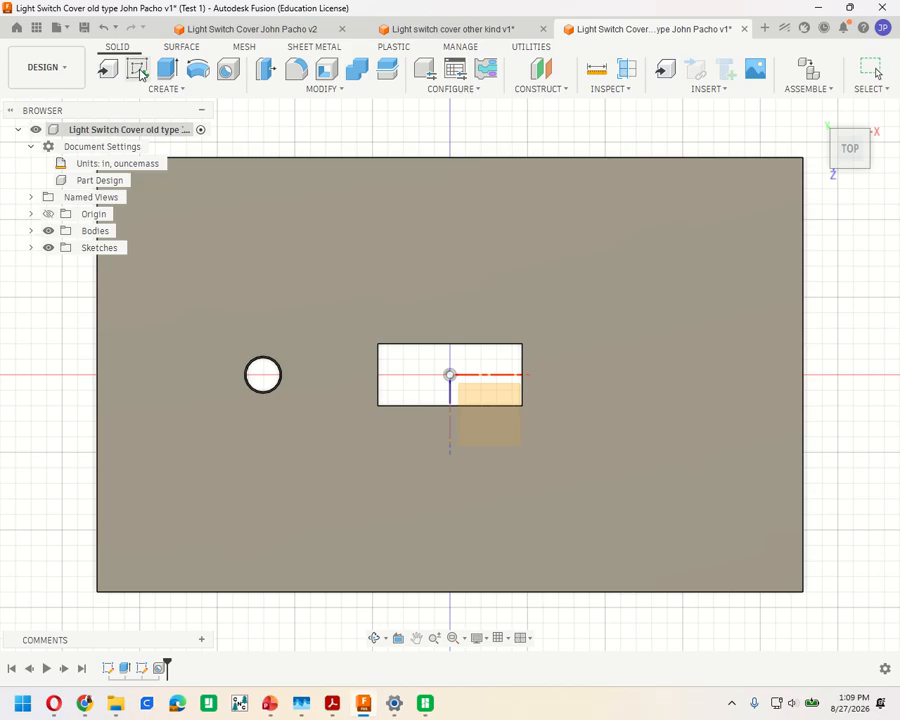
click(630, 322)
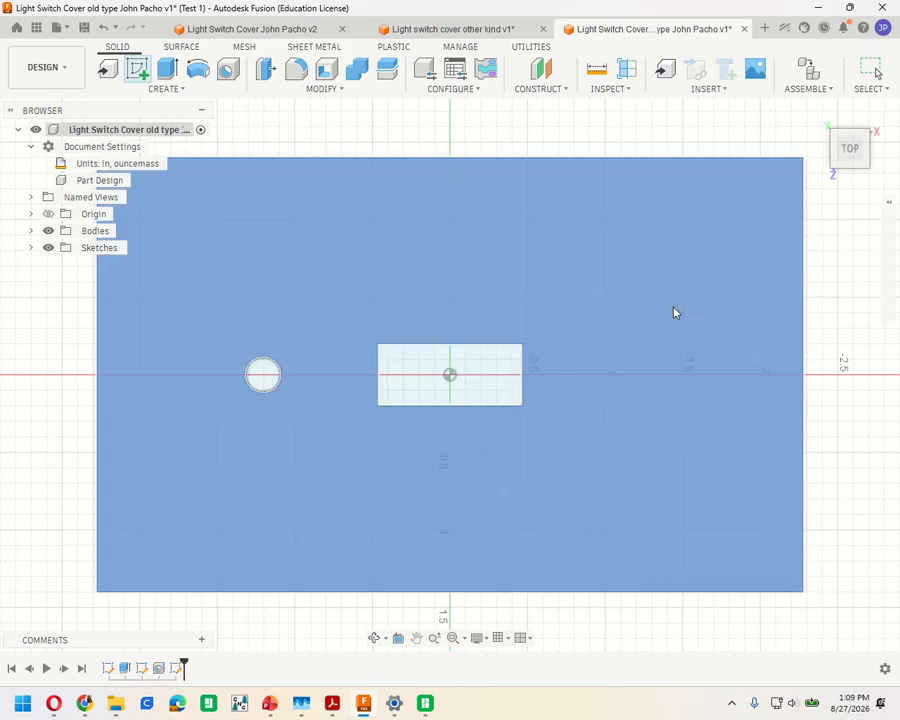
click(675, 311)
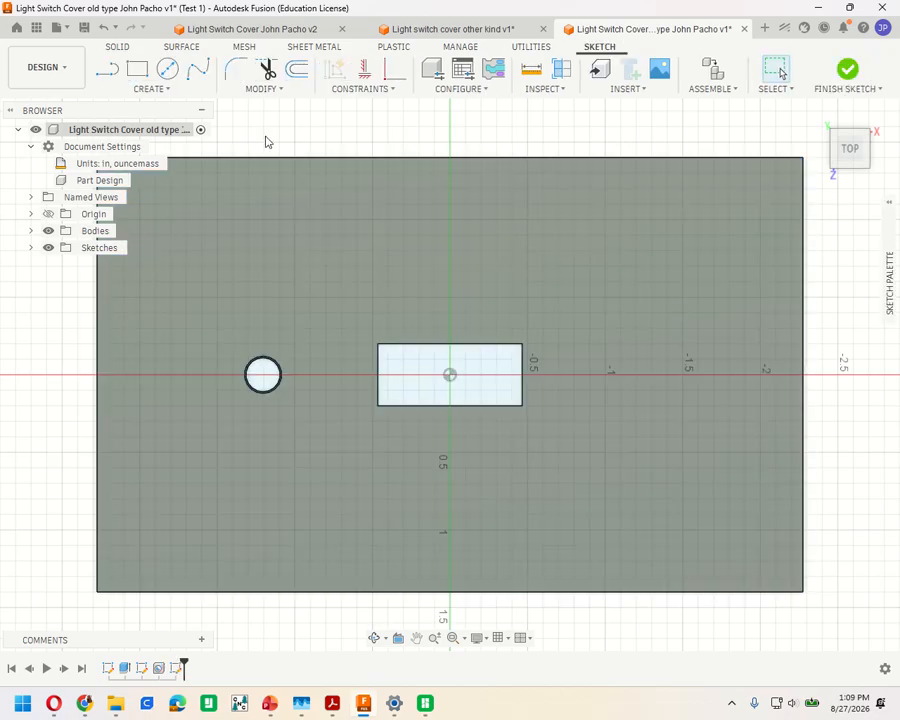
click(107, 68)
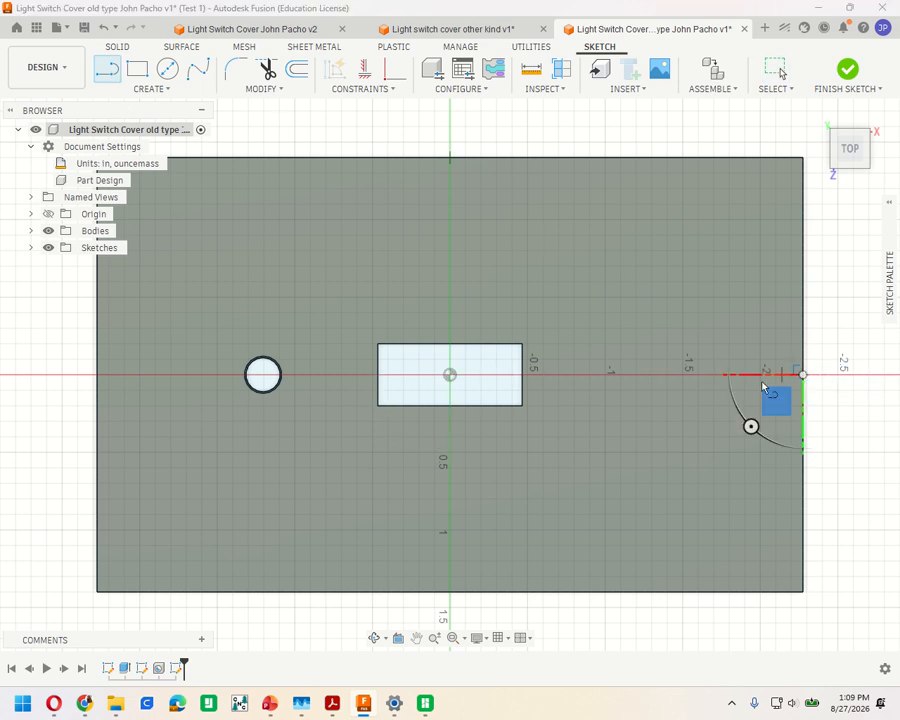
click(800, 375)
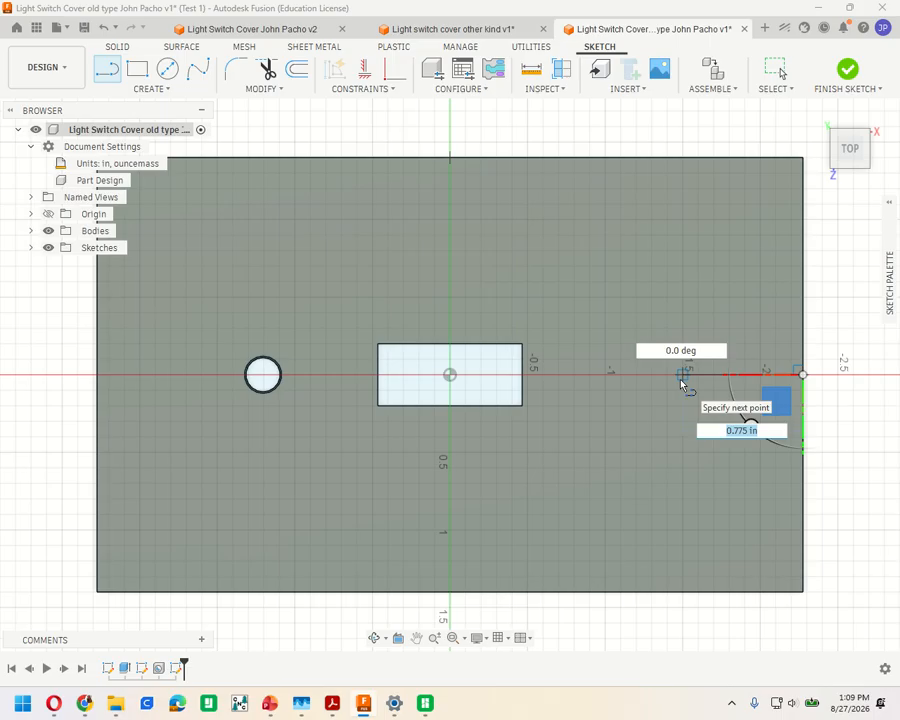
key(BackSpace)
text(1.0)
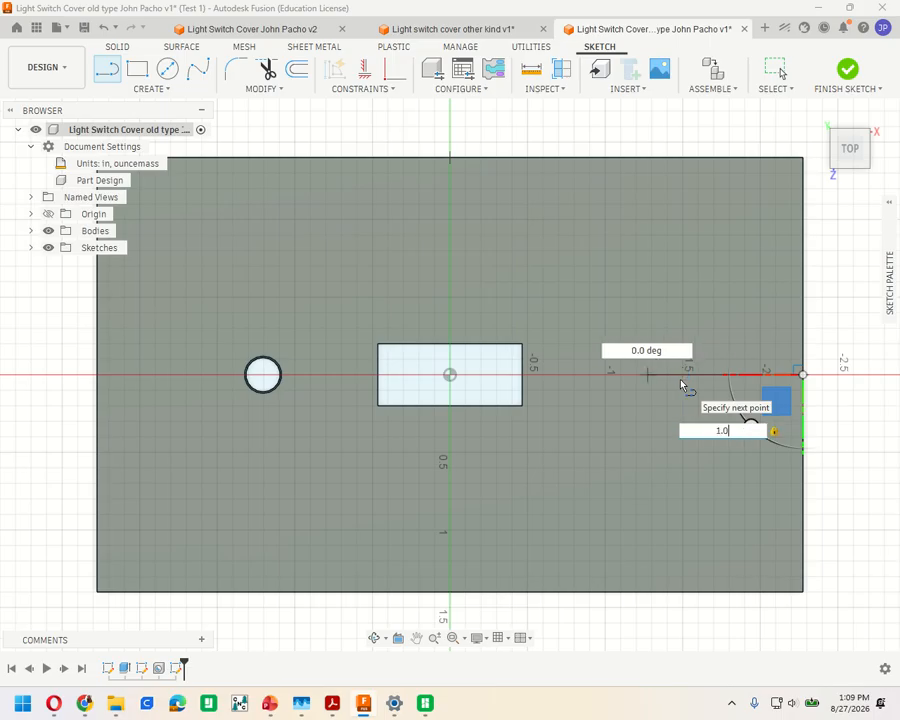
text(7)
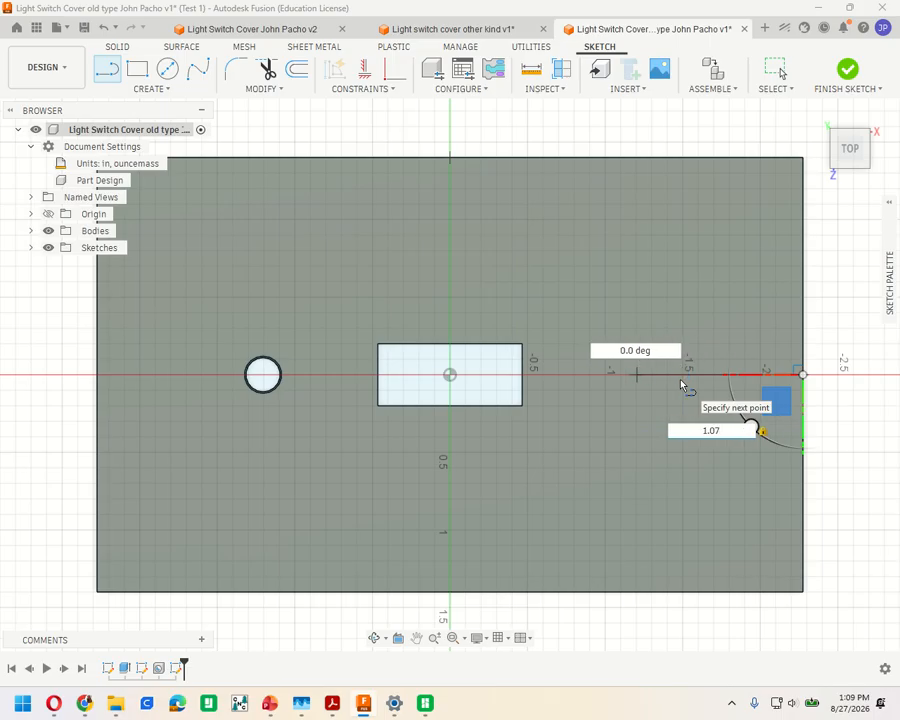
key(Return)
key(Escape)
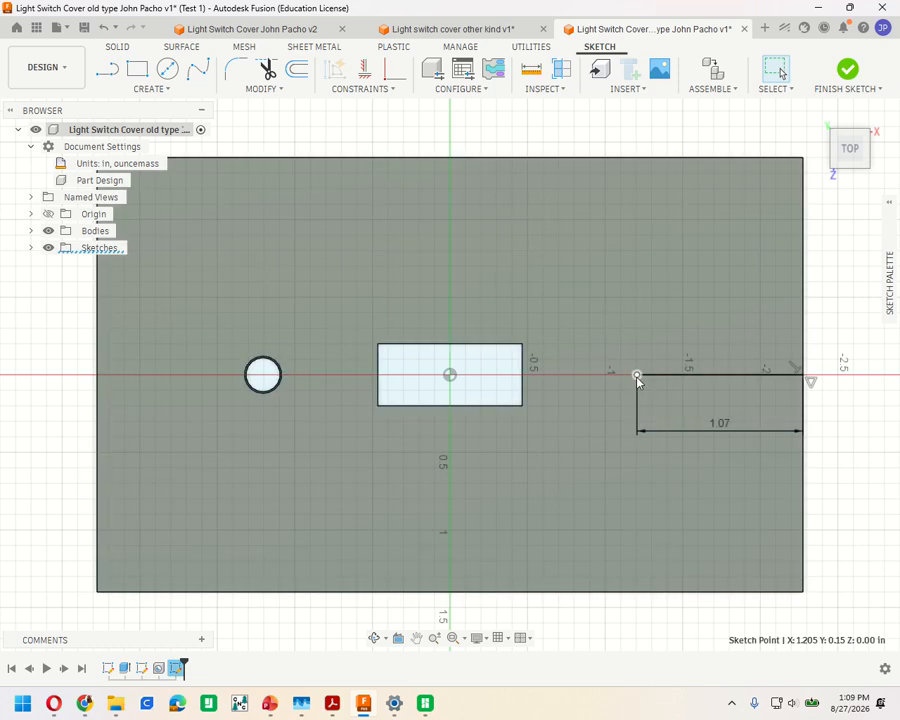
Create a matching countersunk hole at the second line's inner endpoint, 0.60 in deep, 0.22 in diameter, with a 0.24 in countersink
right_click(637, 377)
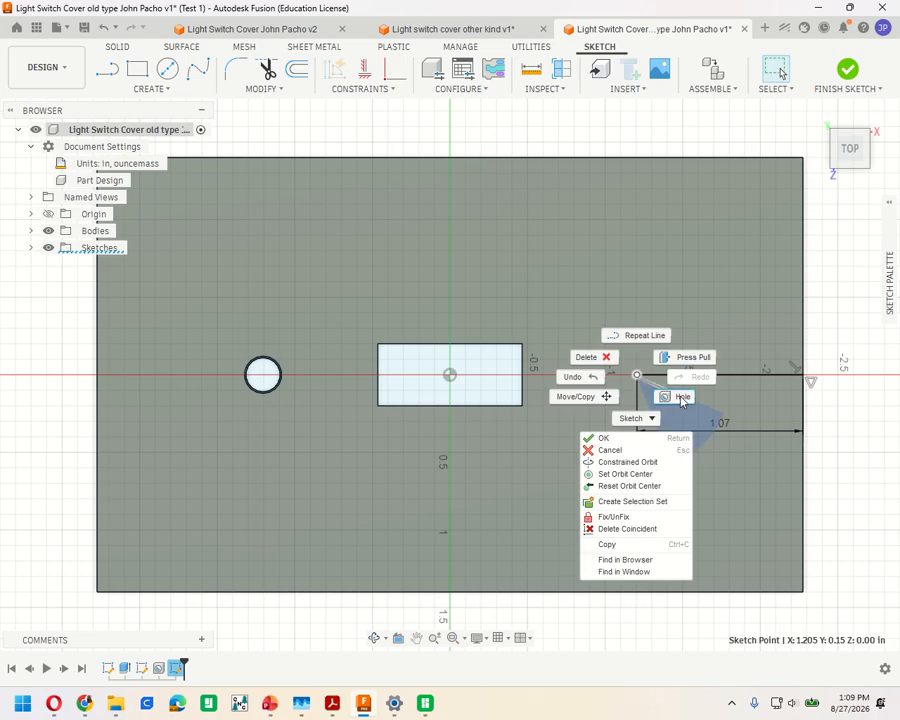
click(681, 397)
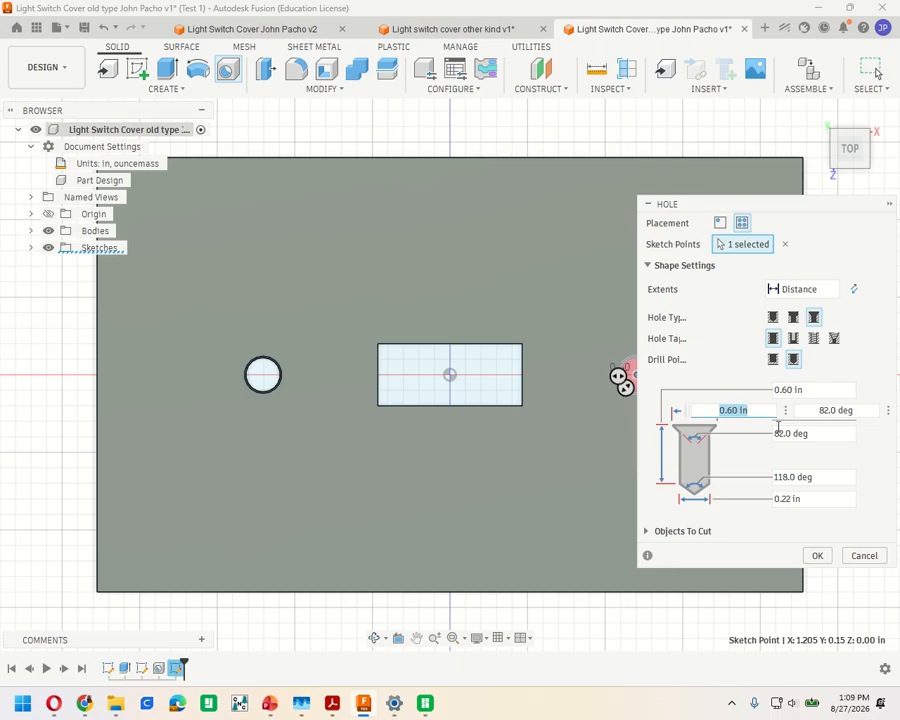
text(0.24)
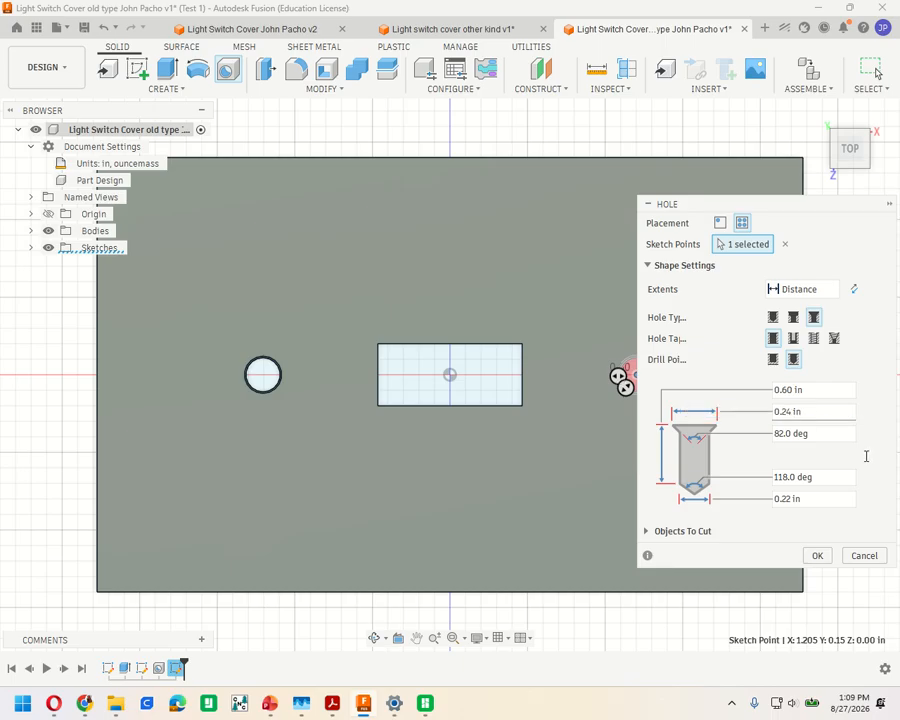
key(Return)
click(817, 557)
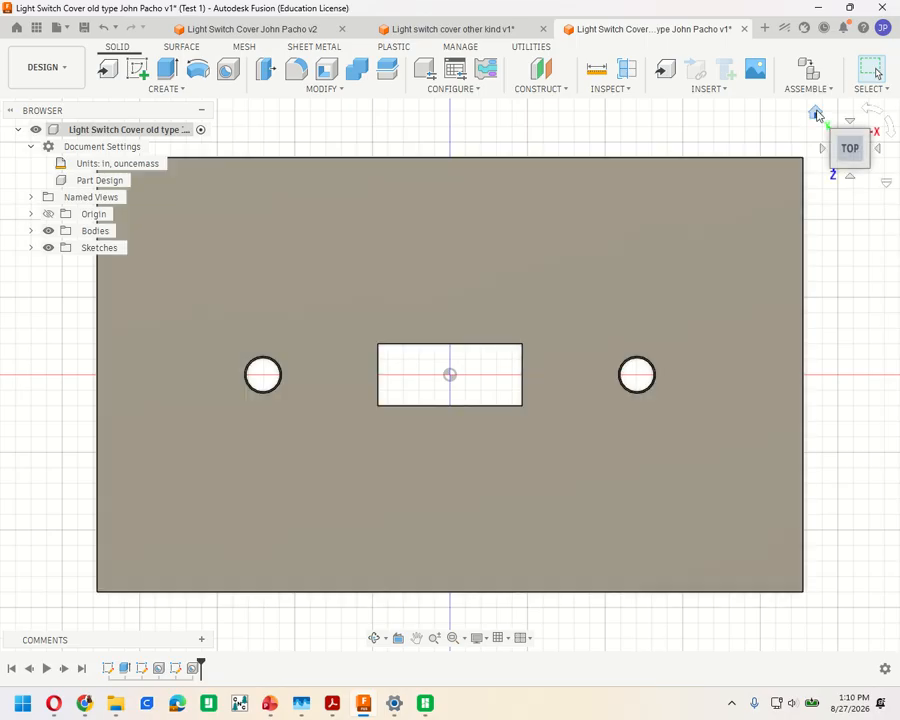
click(816, 113)
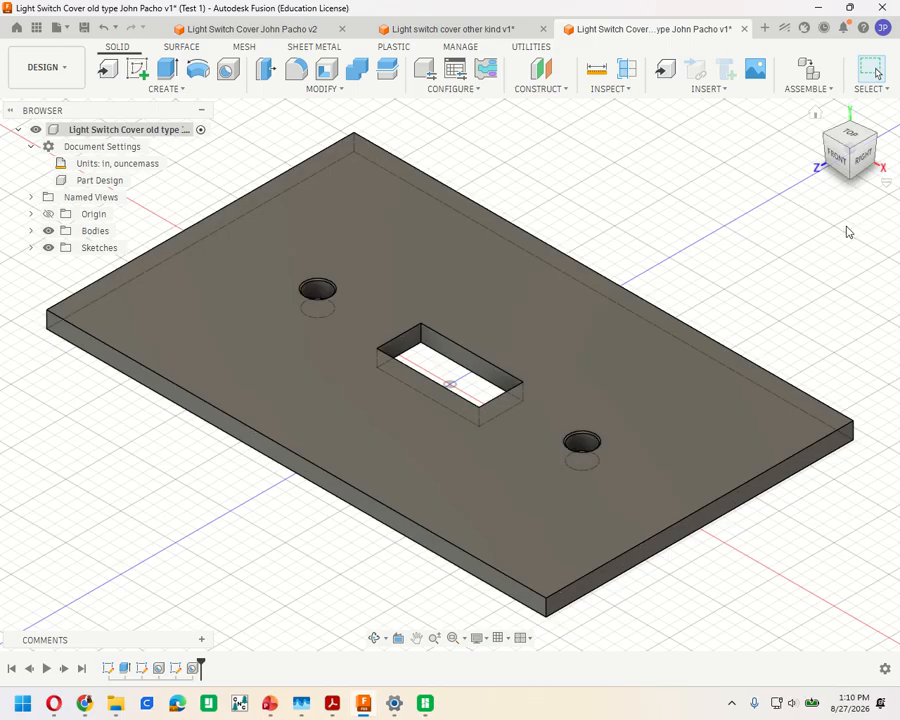
click(851, 138)
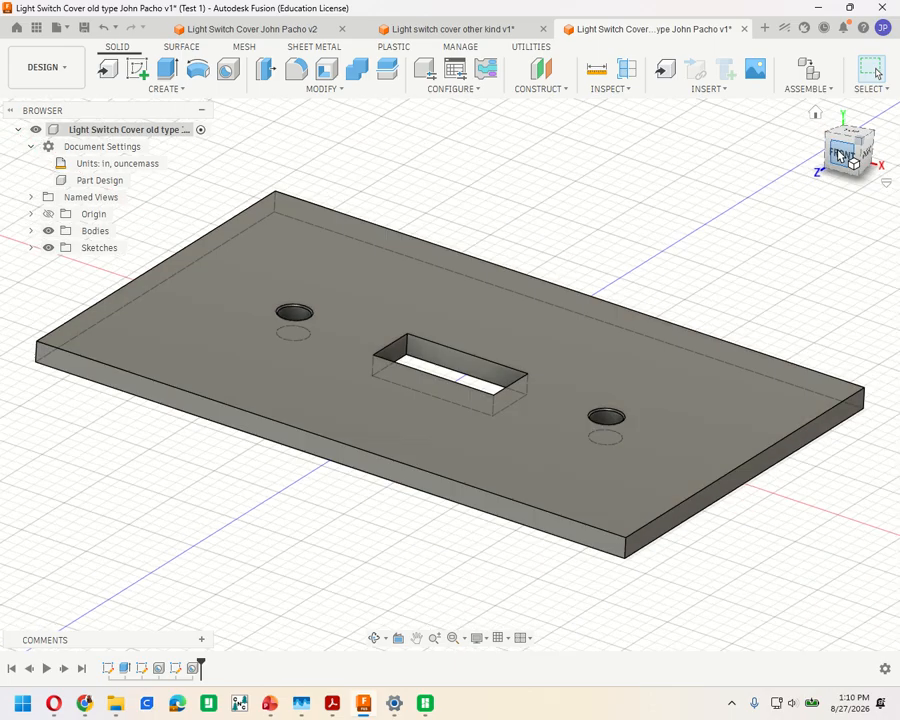
click(853, 169)
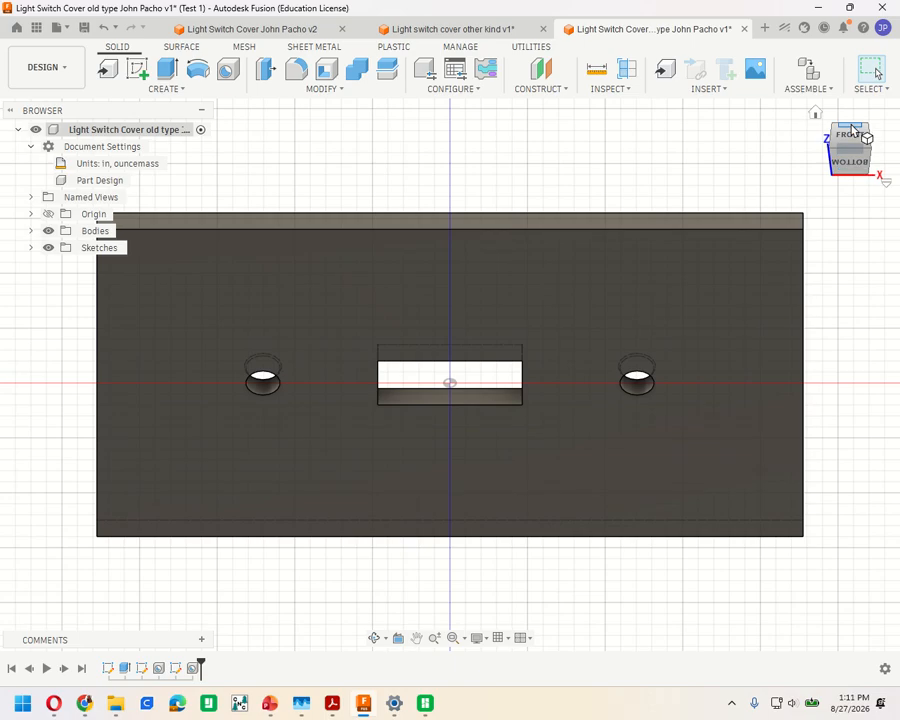
click(851, 130)
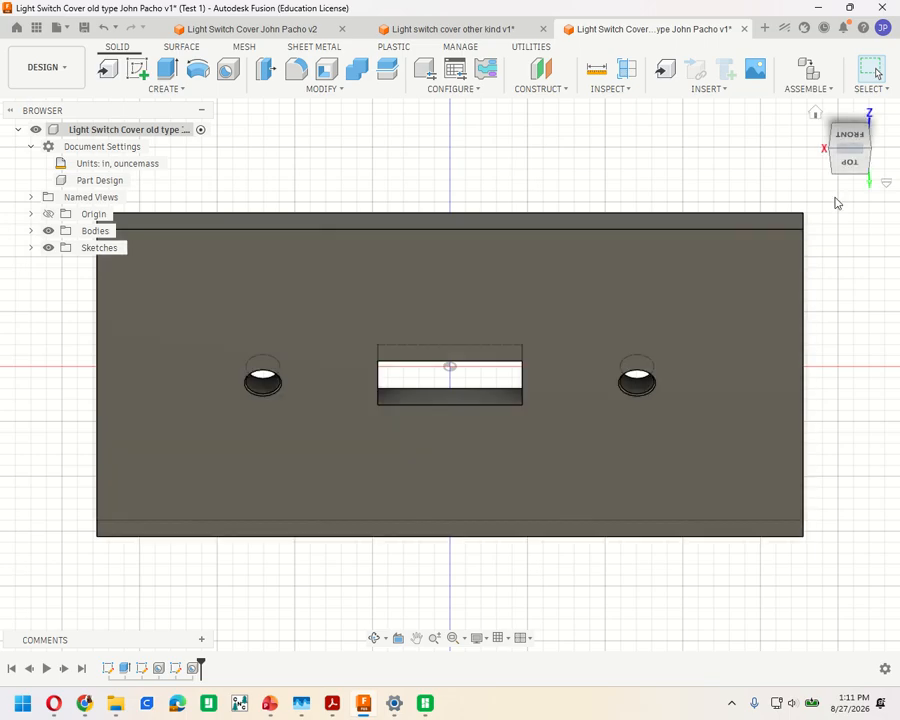
click(815, 114)
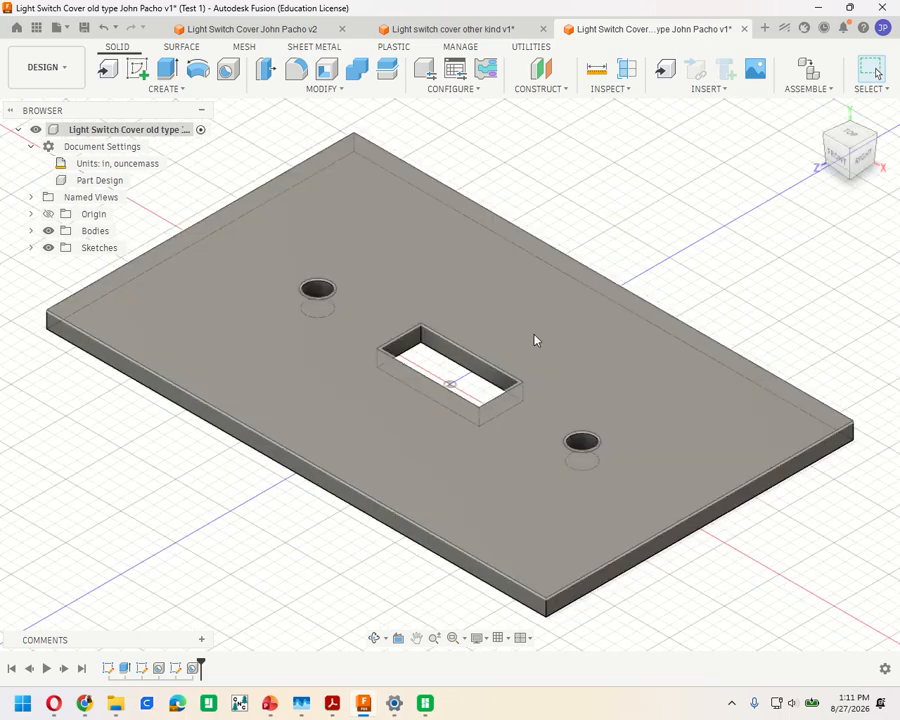
Examine the countersink rim and bore of one screw hole on the plate's top face up close
click(515, 311)
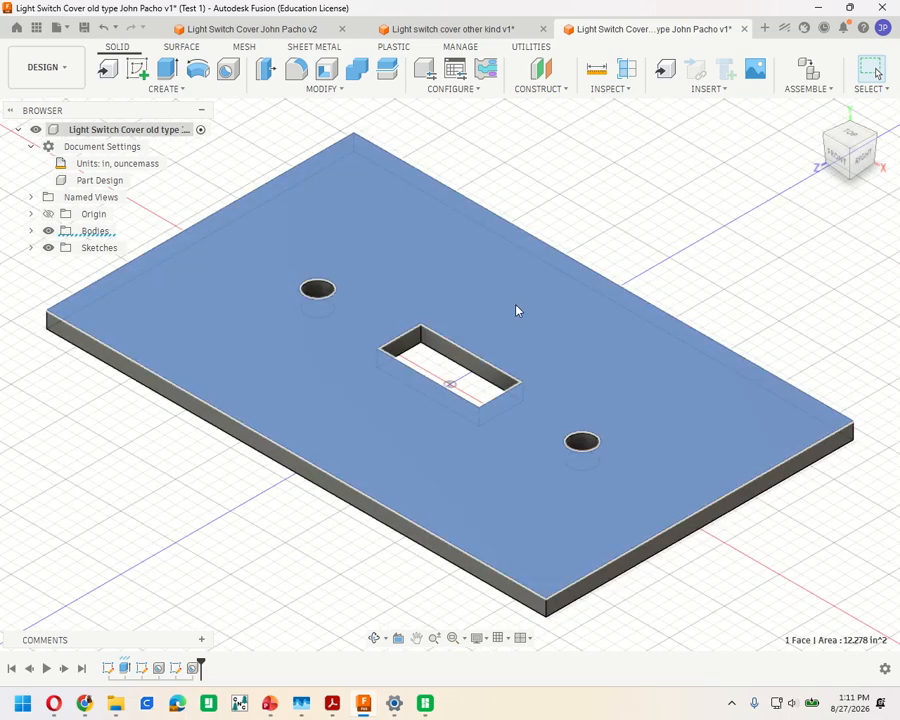
scroll(578, 464, down, 1)
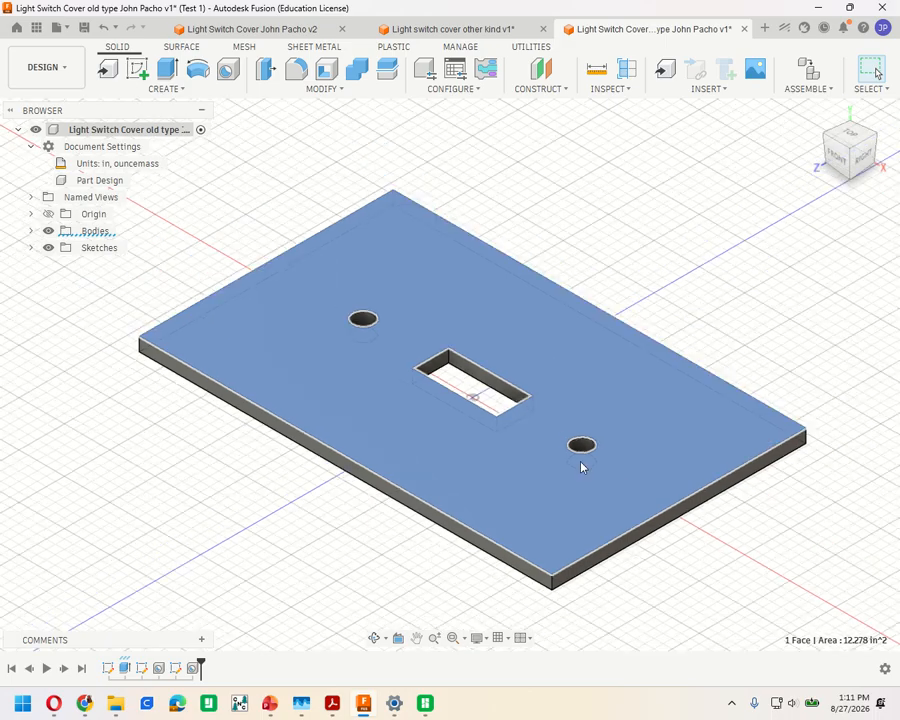
scroll(578, 464, up, 5)
scroll(571, 456, up, 3)
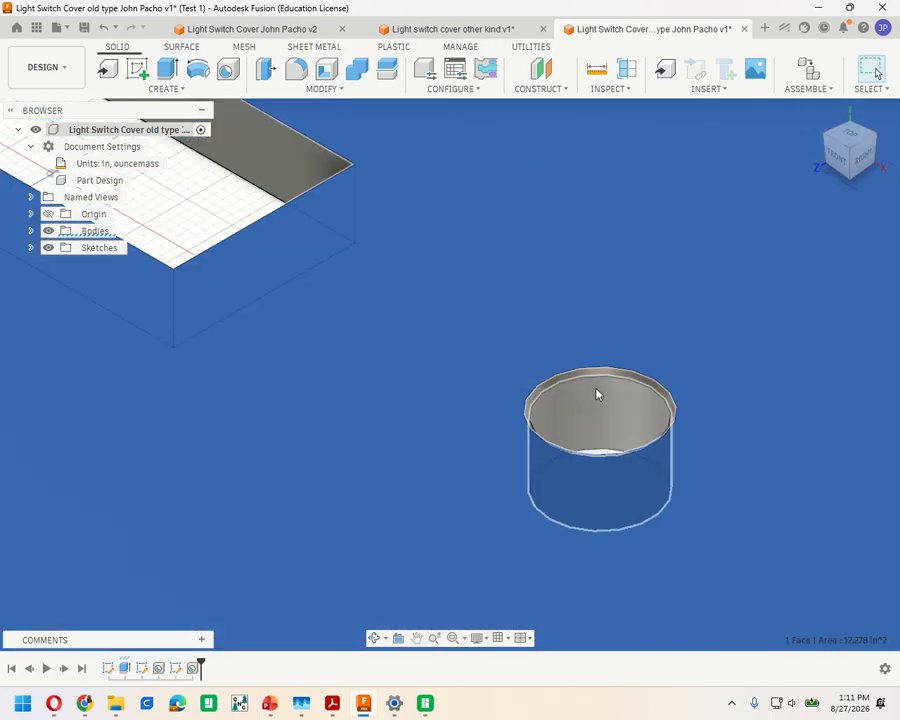
scroll(597, 392, up, 4)
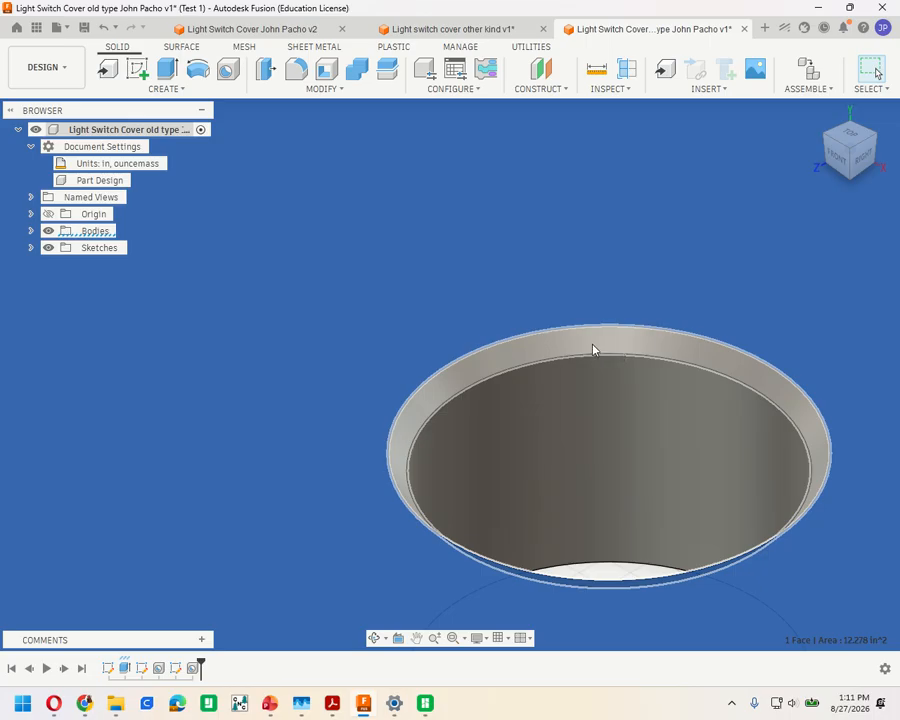
scroll(638, 371, up, 4)
scroll(638, 371, down, 4)
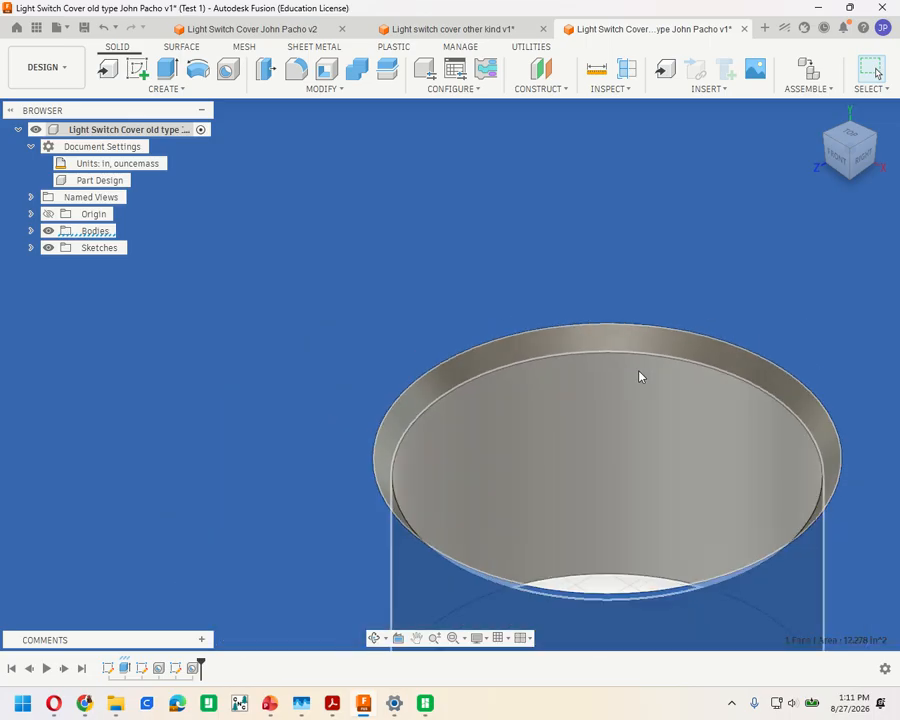
scroll(640, 376, down, 10)
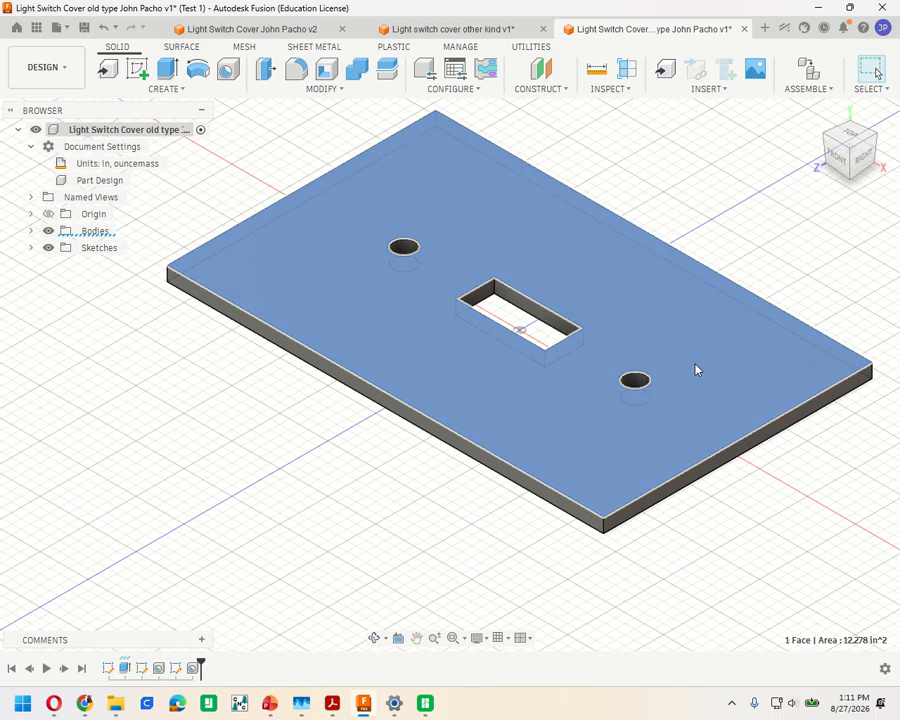
Fillet the four outer edges of the plate's top face with a constant 0.1 in radius
click(168, 69)
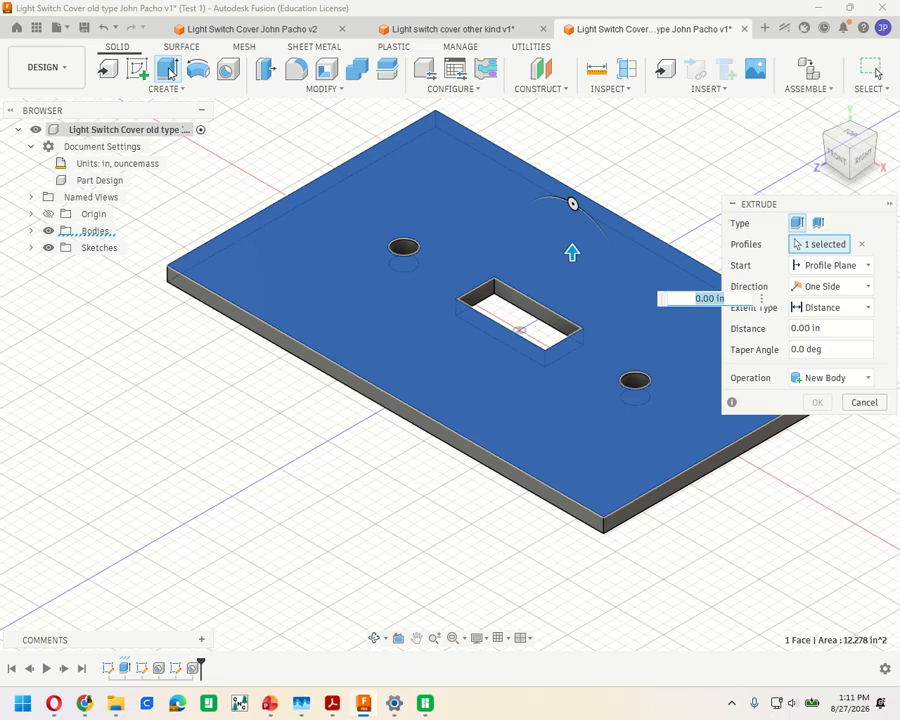
click(297, 69)
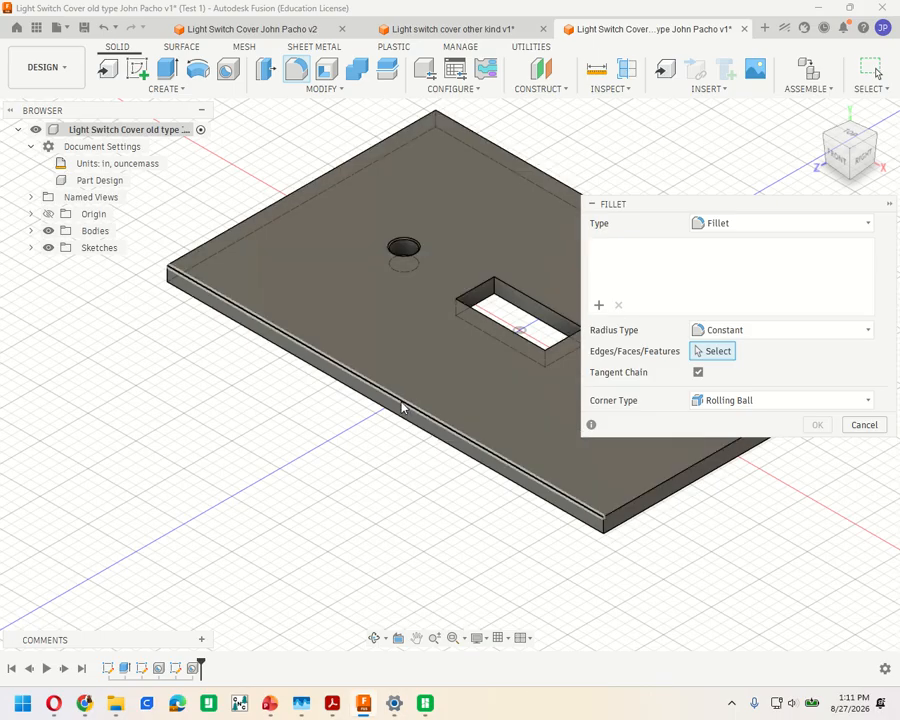
click(402, 403)
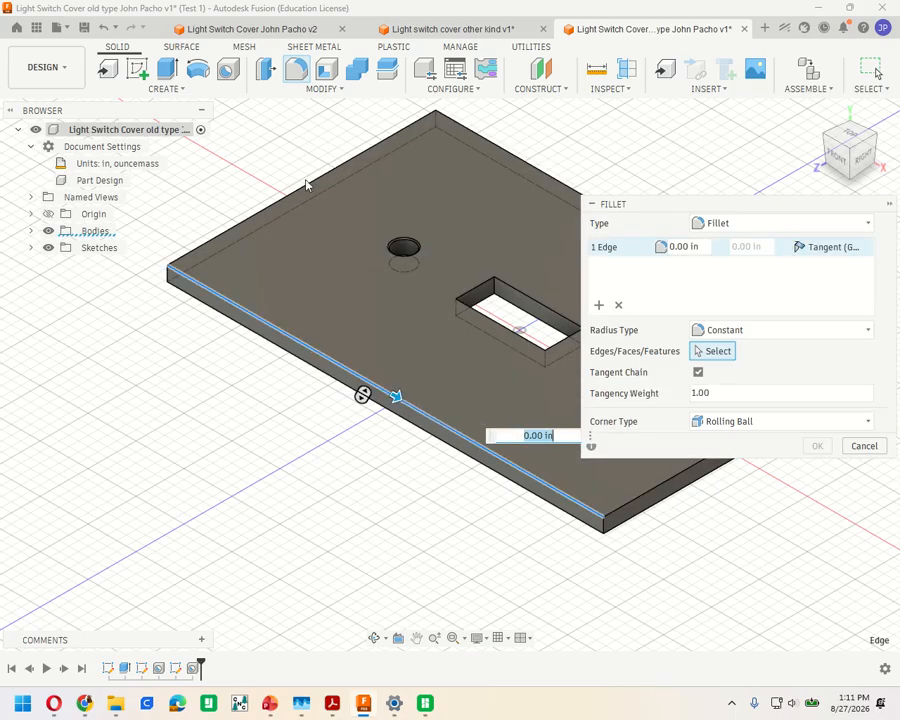
click(302, 186)
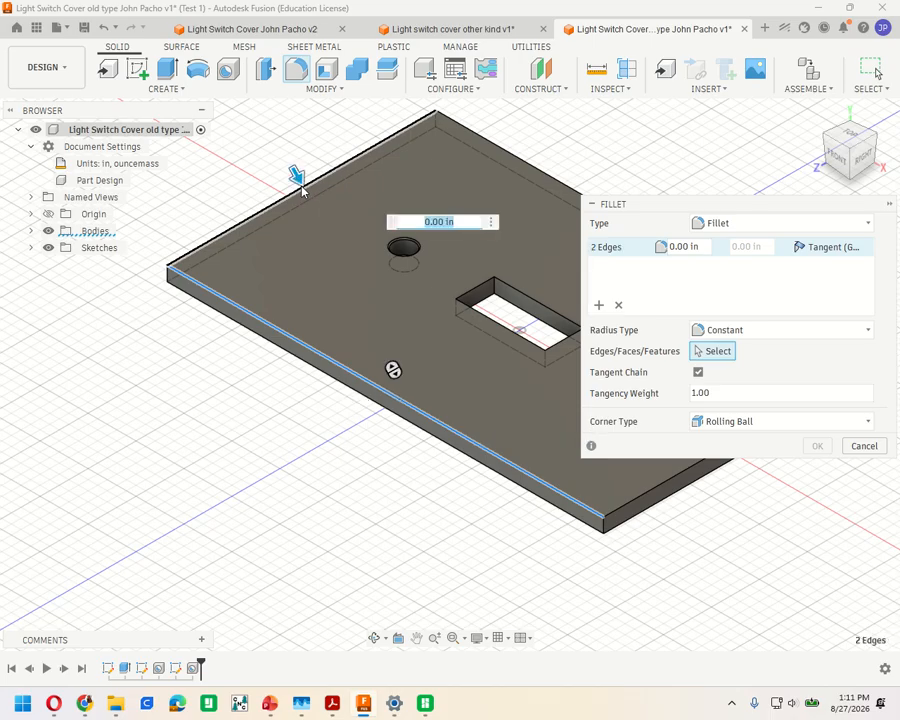
click(523, 168)
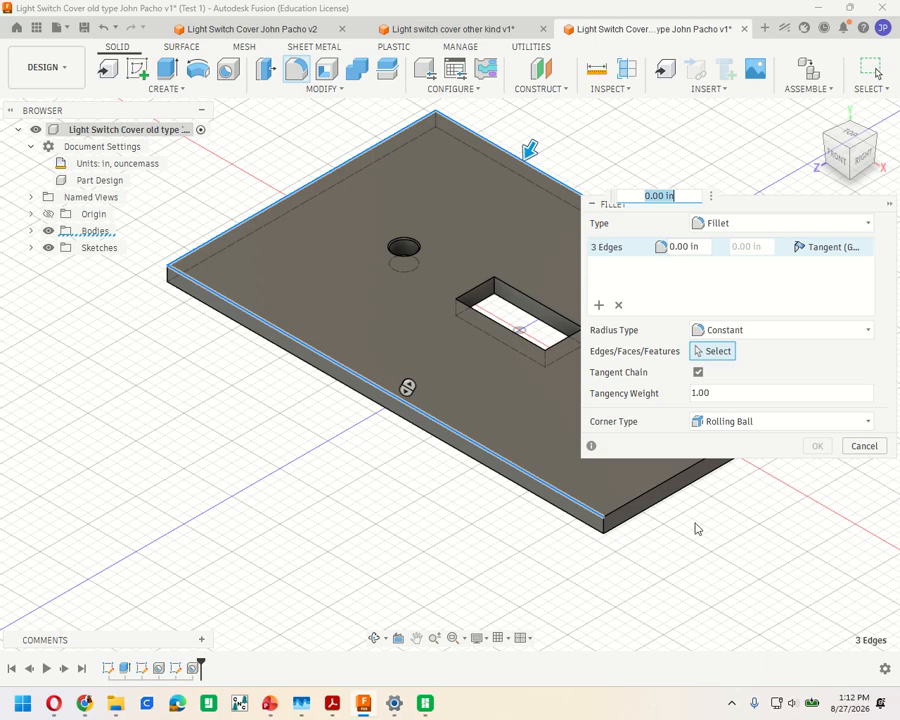
click(662, 487)
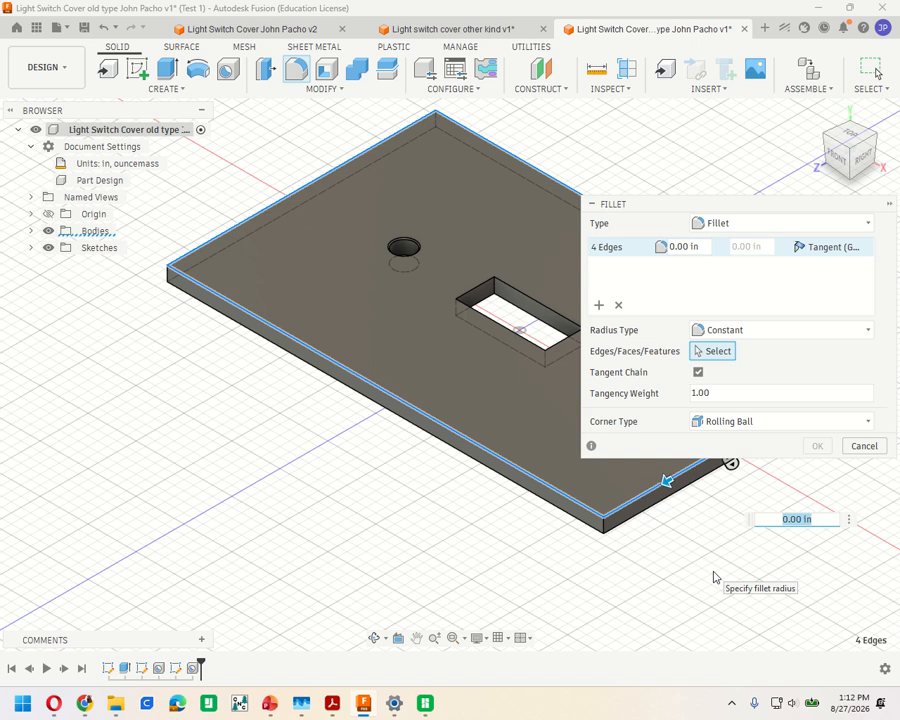
text(.1)
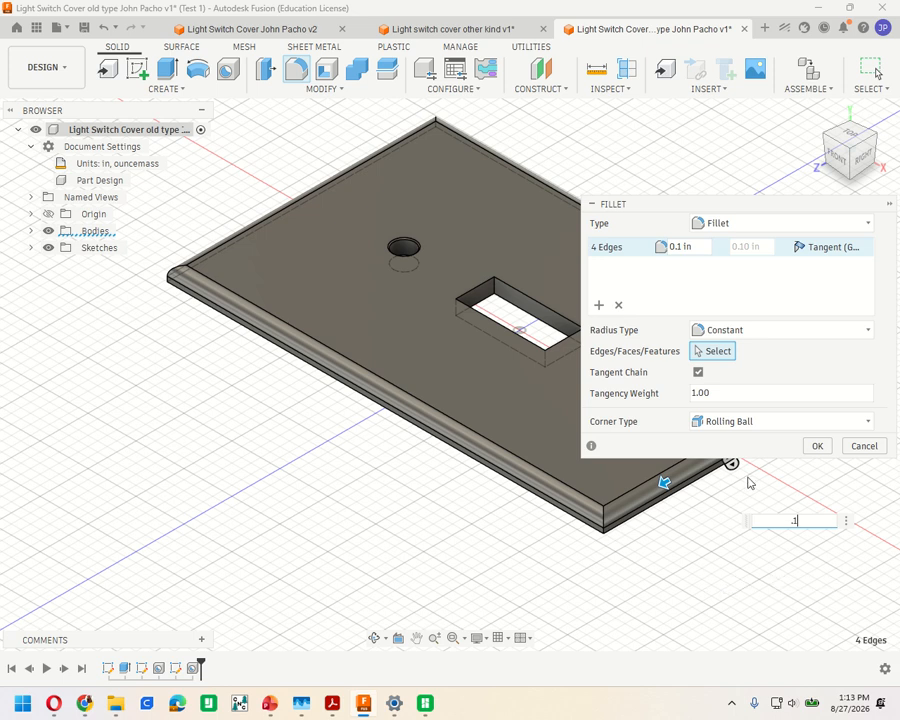
click(815, 447)
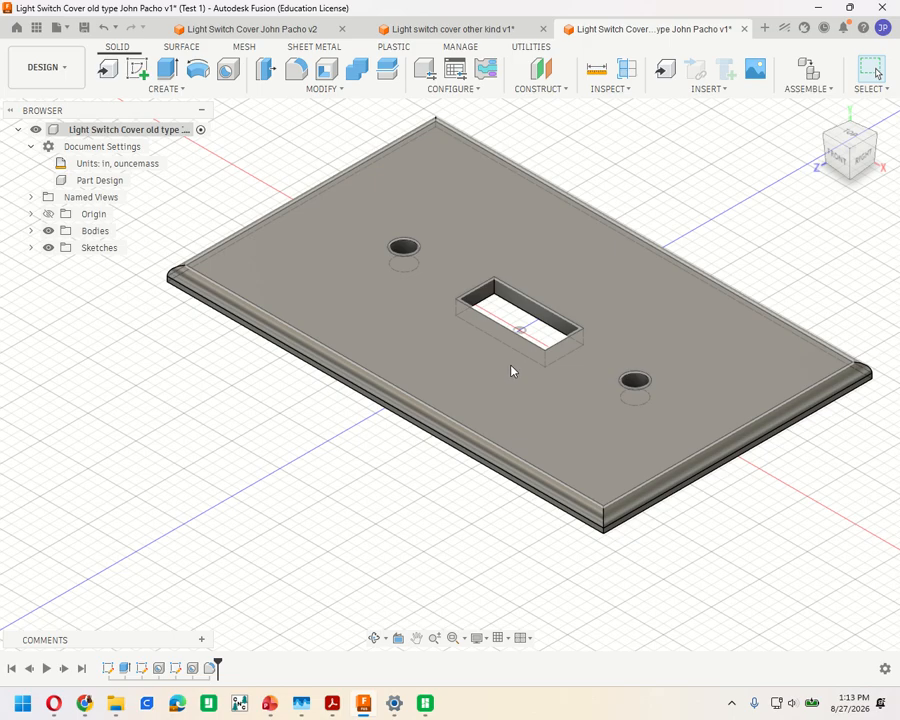
Start a new sketch on the plate's top face, viewed from above with the long sides horizontal
click(848, 136)
click(848, 136)
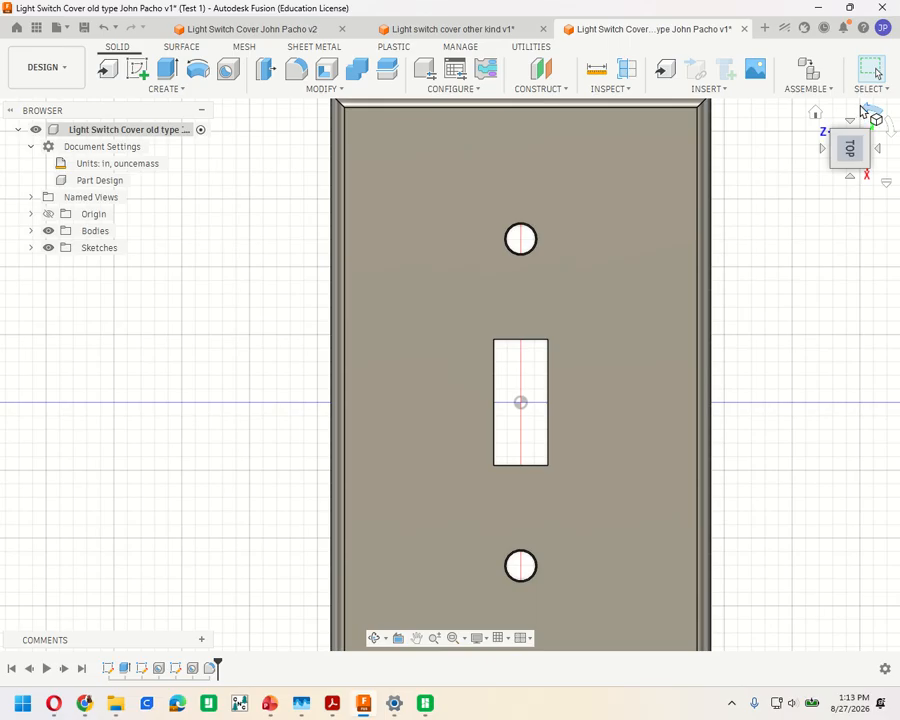
click(869, 110)
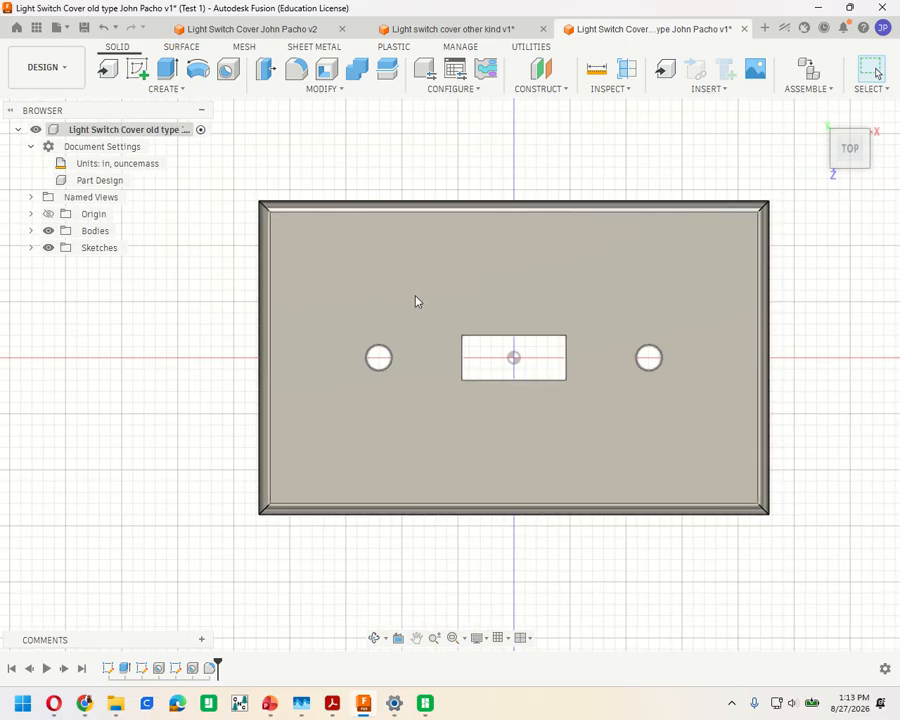
click(137, 68)
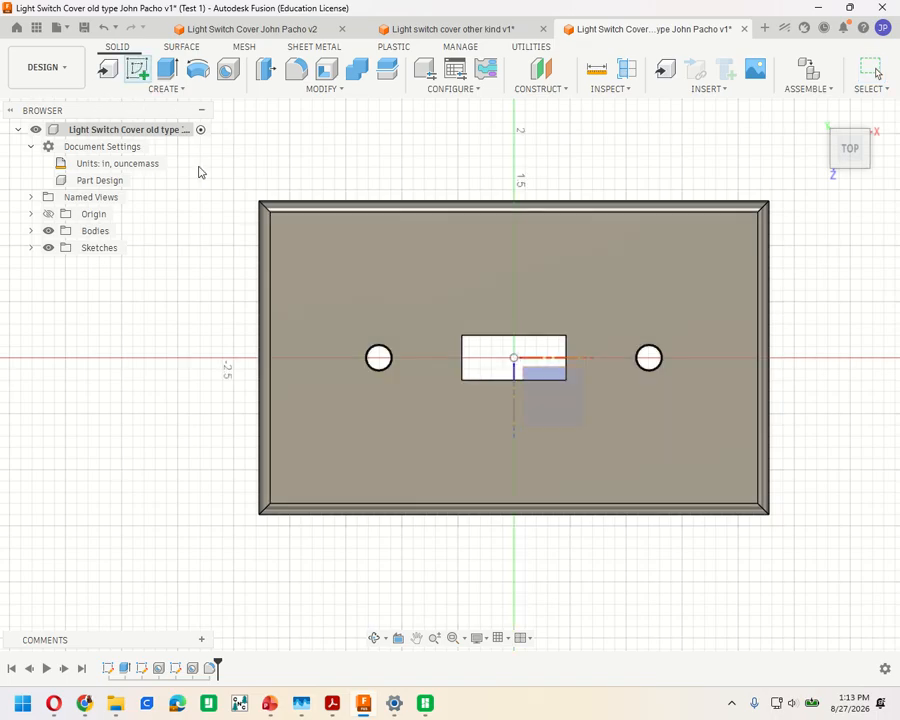
click(340, 245)
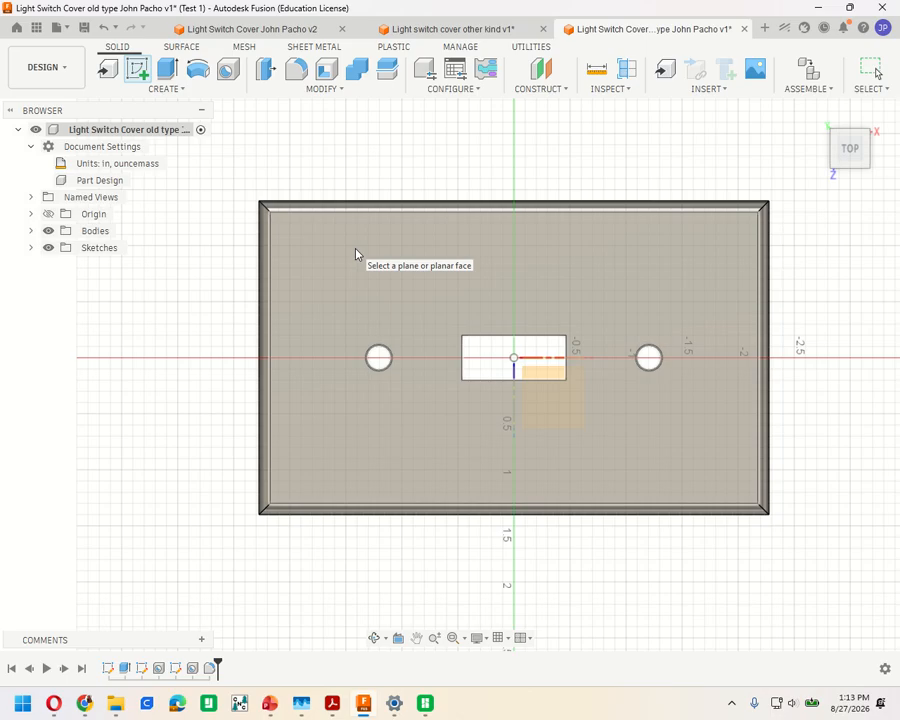
click(355, 253)
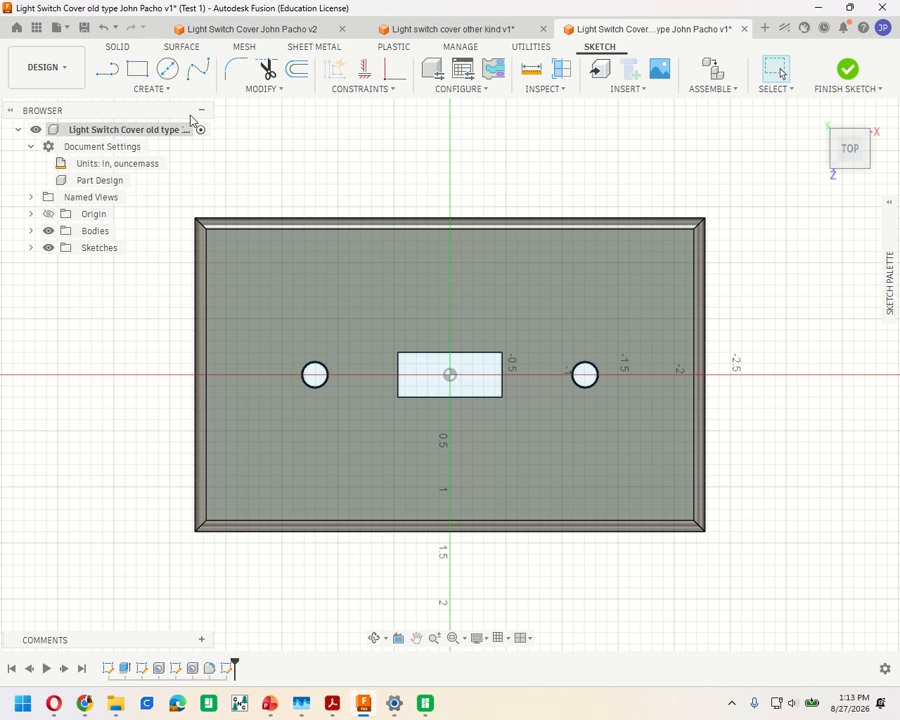
Place a sketch text frame across the plate above the holes, from just inside the upper-left fillet corner to the right fillet edge
click(166, 90)
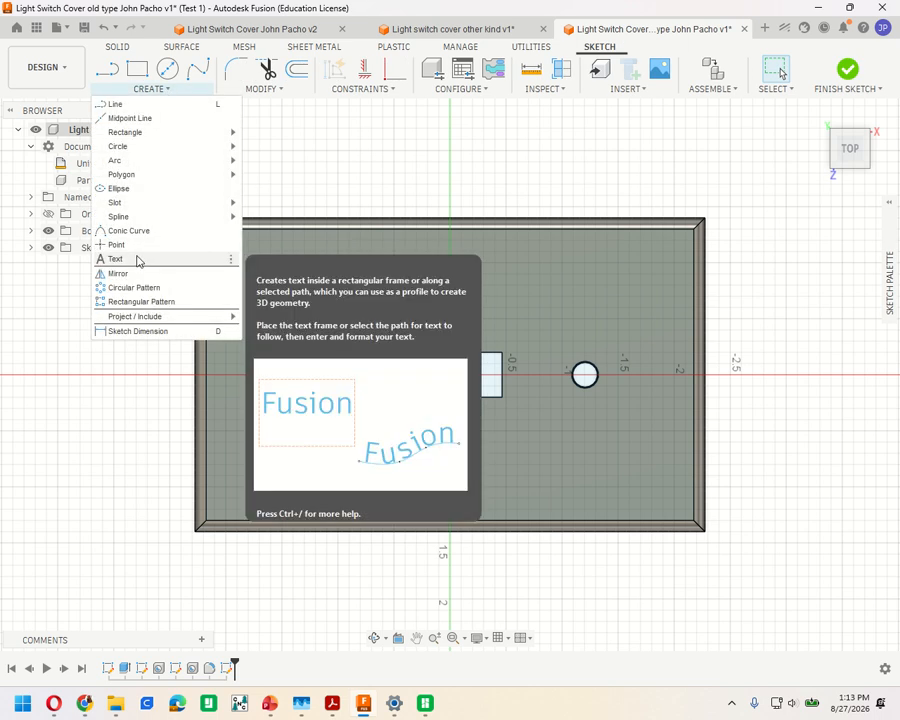
click(137, 259)
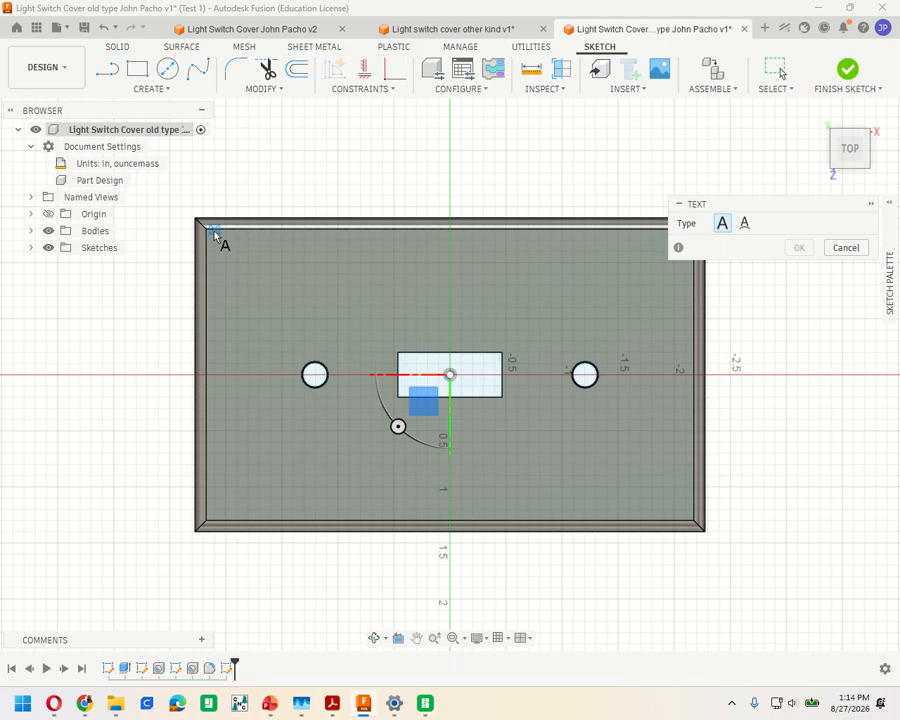
scroll(210, 235, up, 2)
scroll(210, 235, up, 2)
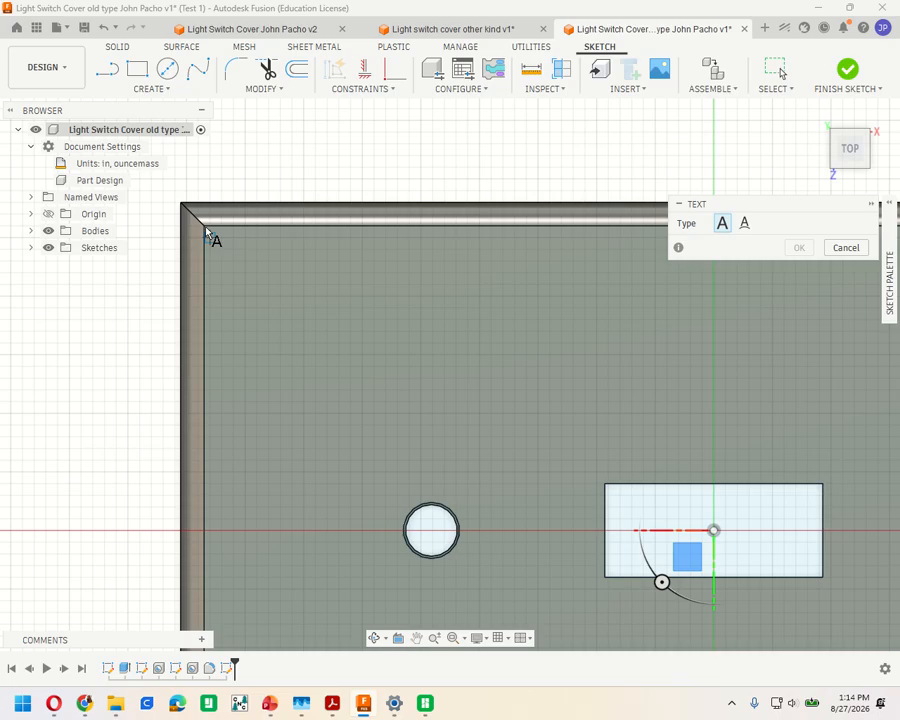
click(206, 233)
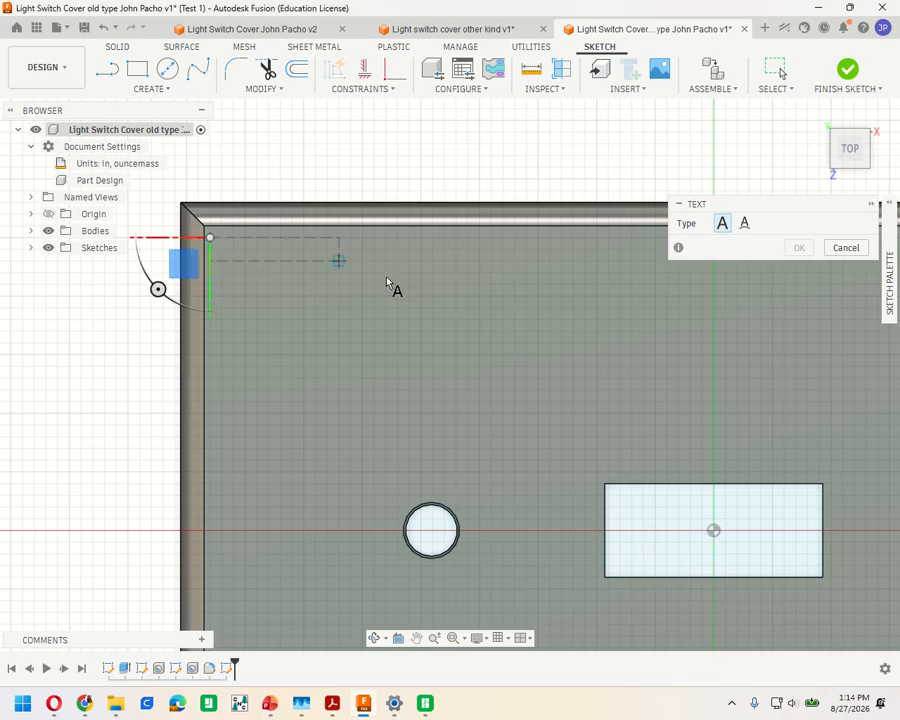
scroll(470, 328, down, 3)
scroll(540, 345, down, 7)
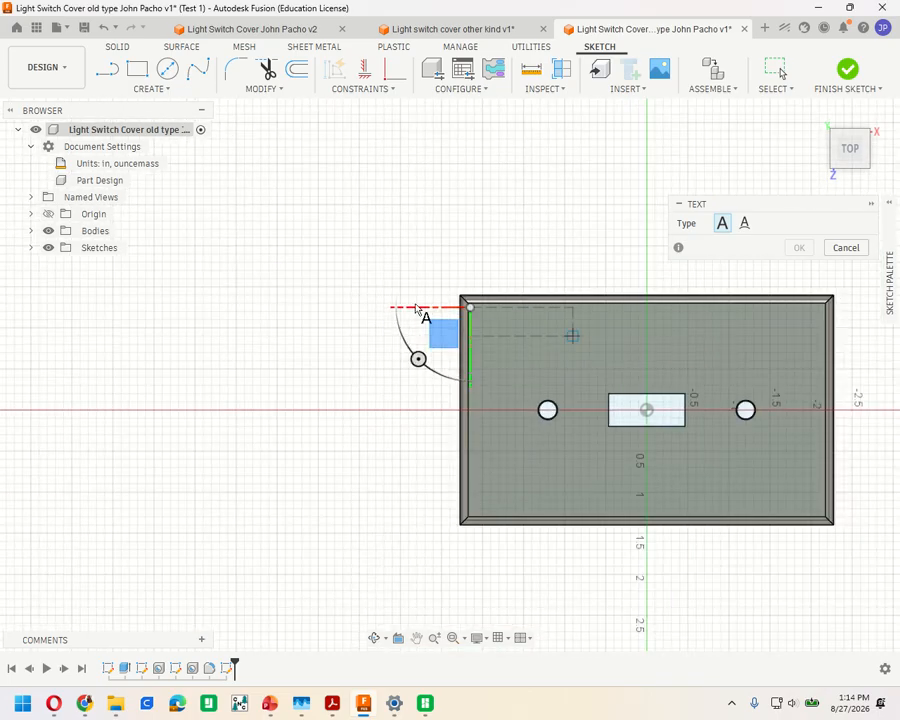
scroll(600, 330, up, 3)
scroll(608, 332, up, 3)
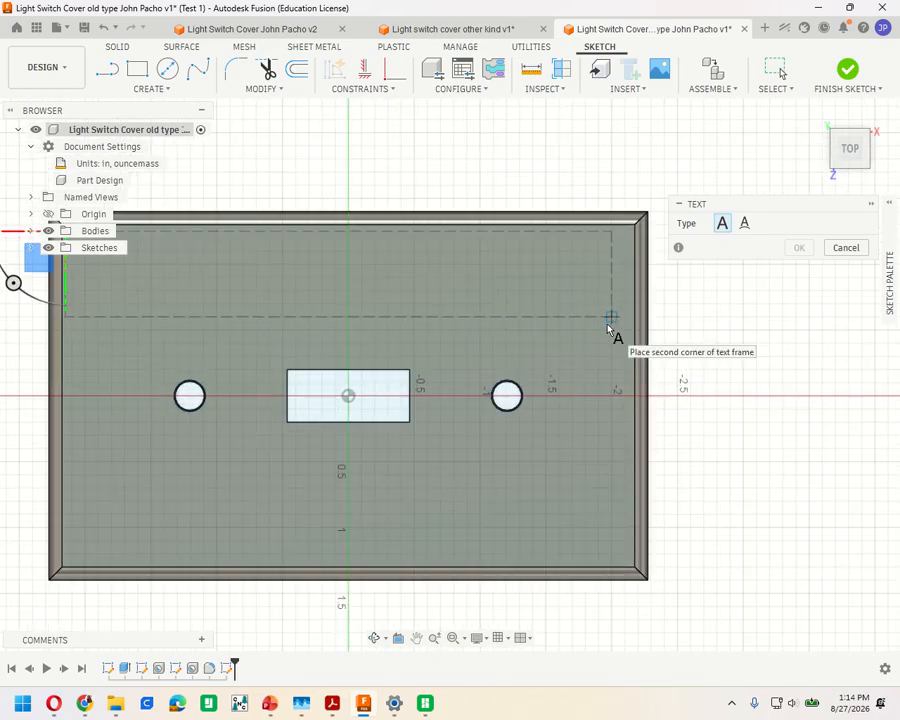
click(636, 366)
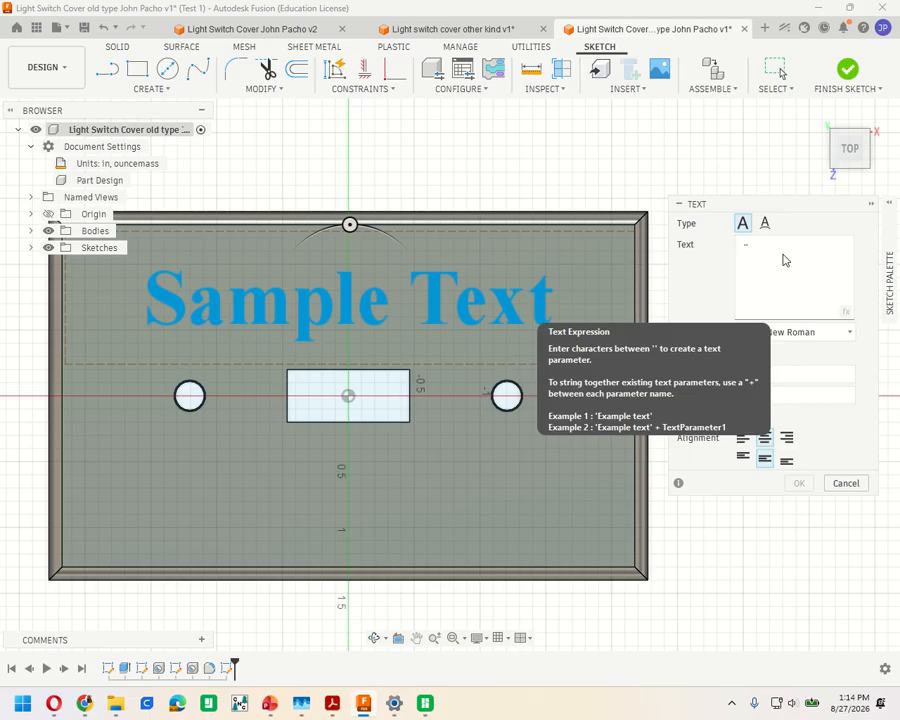
Enter the owner's title and surname as the sketch text, aligned to the center and middle of its frame
text(Mr.)
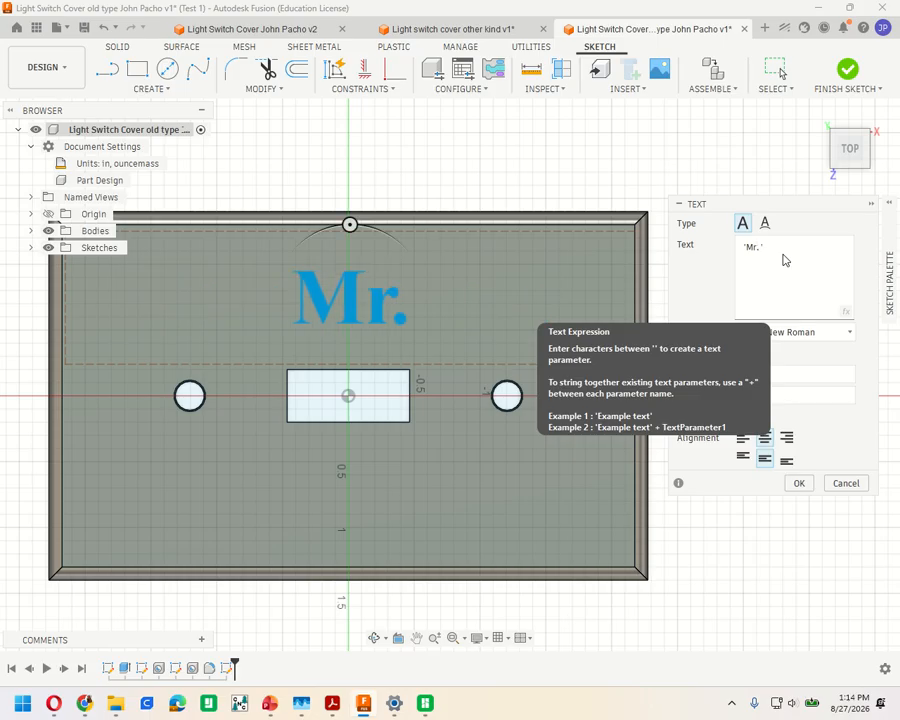
text( Pacho)
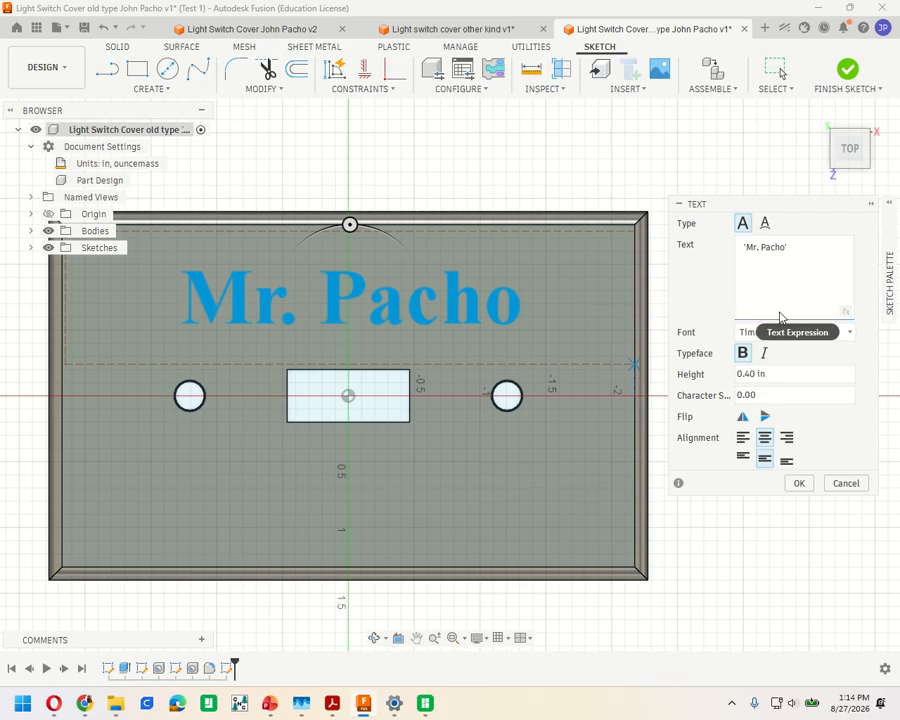
click(744, 440)
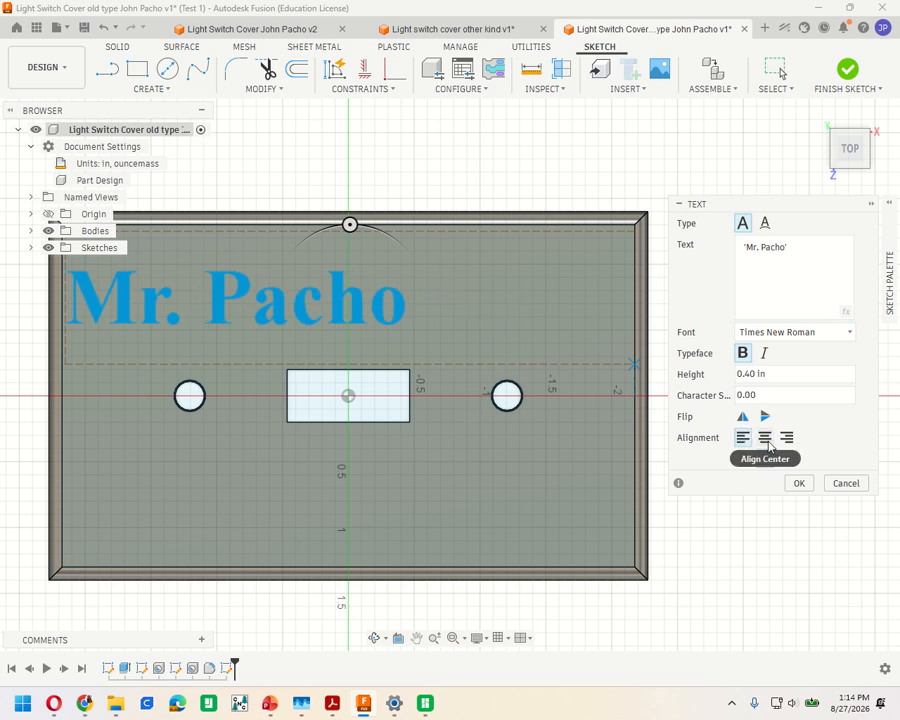
click(766, 439)
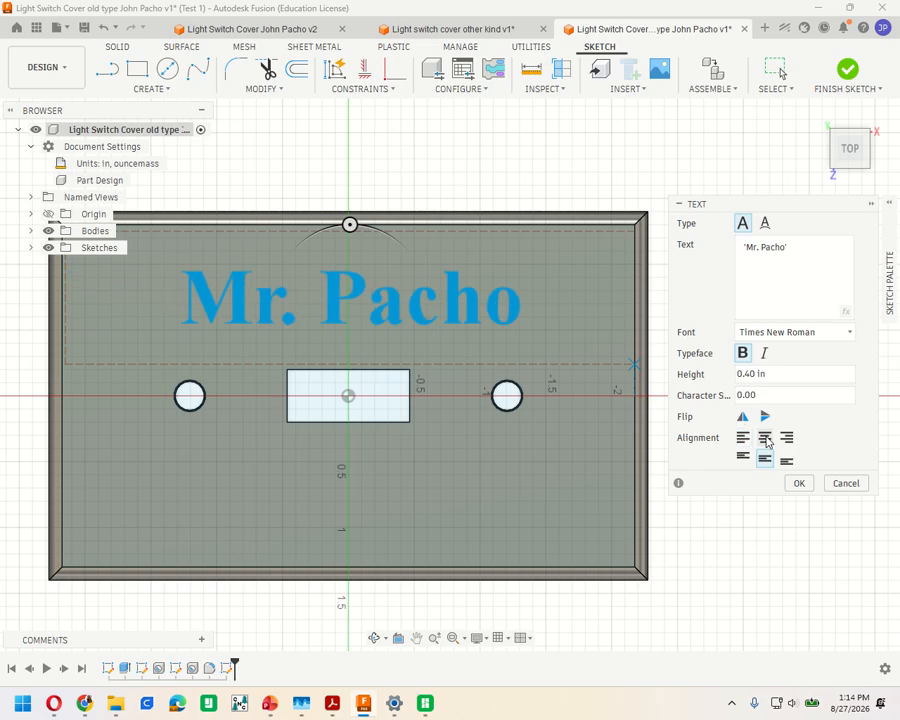
click(767, 459)
Set the sketch text height to 0.45 in, finish the text and select it
click(753, 373)
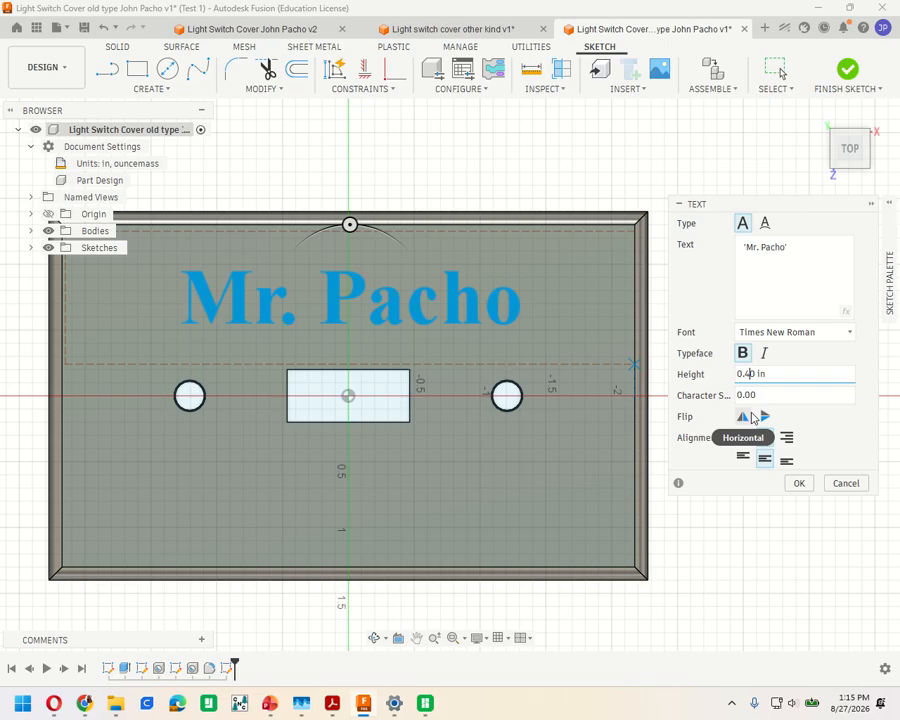
text(3)
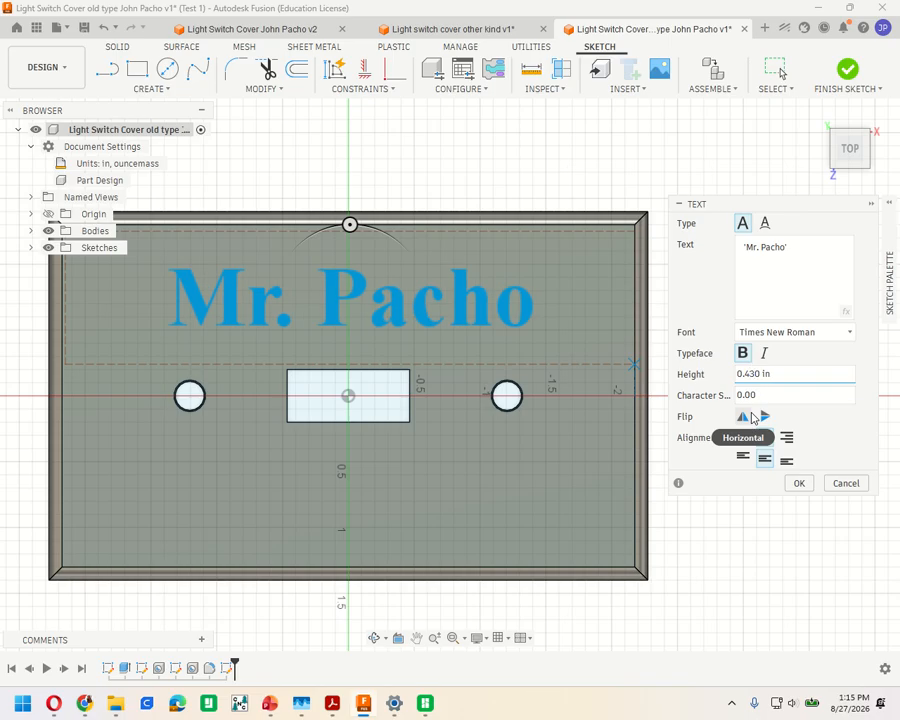
key(BackSpace)
text(5)
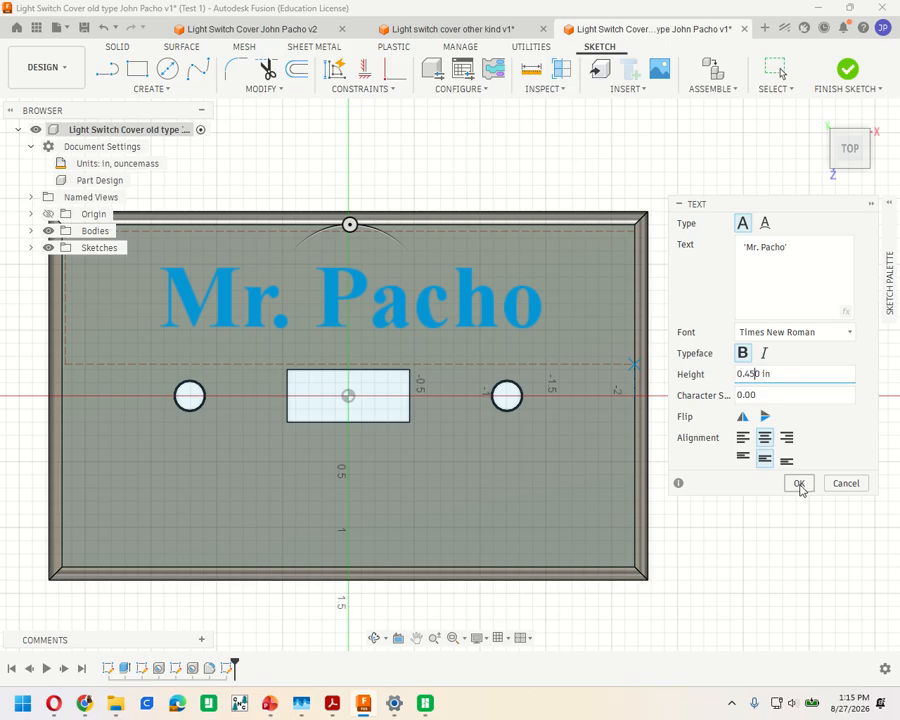
click(799, 485)
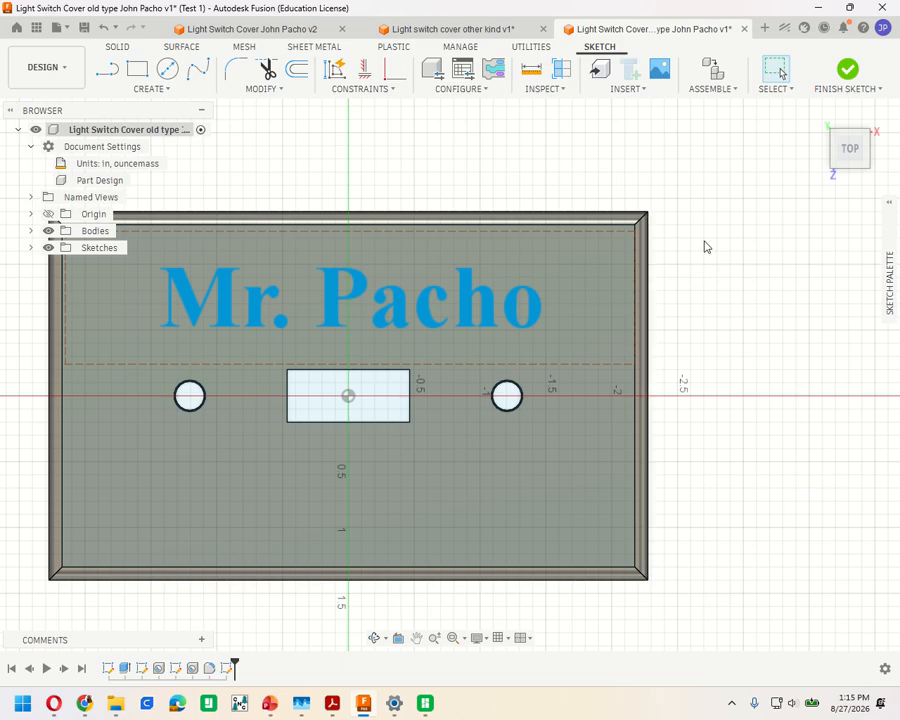
click(333, 312)
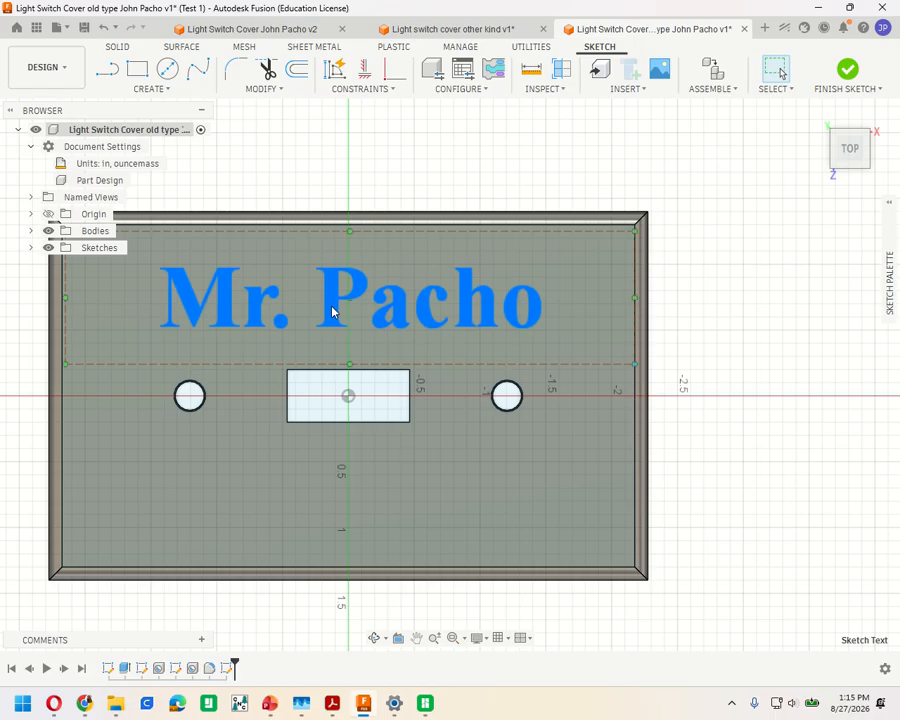
Extrude the name text 0.05 in upward from the plate's top face, joined to the plate
right_click(333, 312)
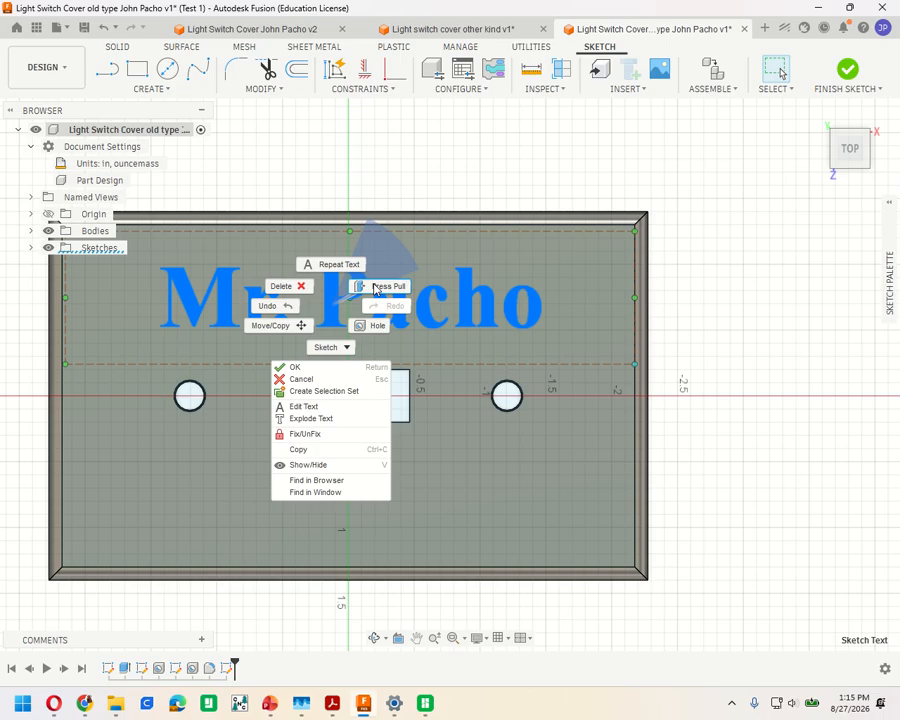
click(375, 287)
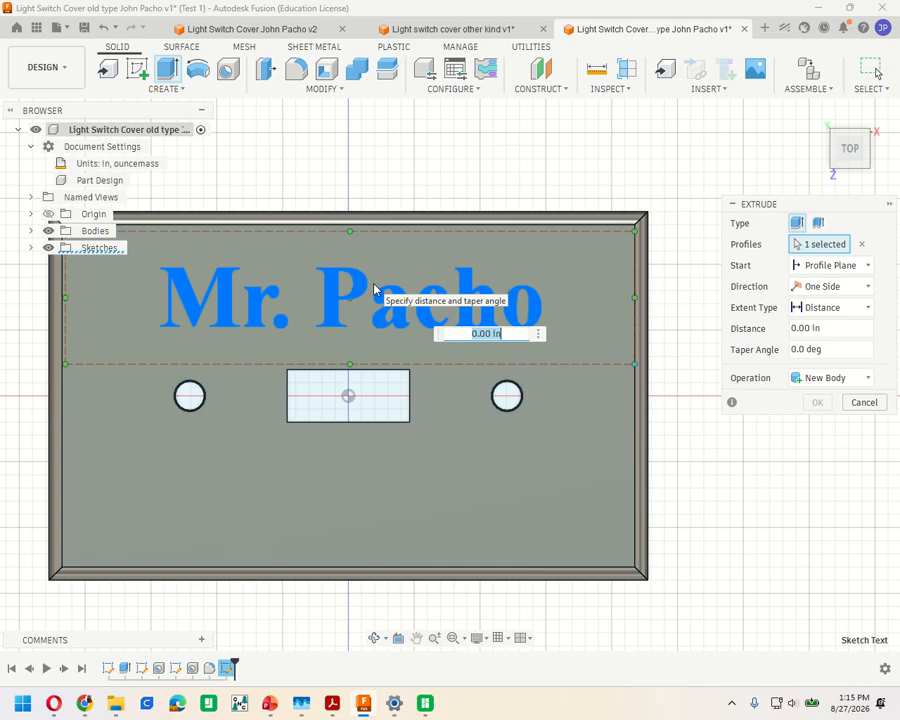
text(.05)
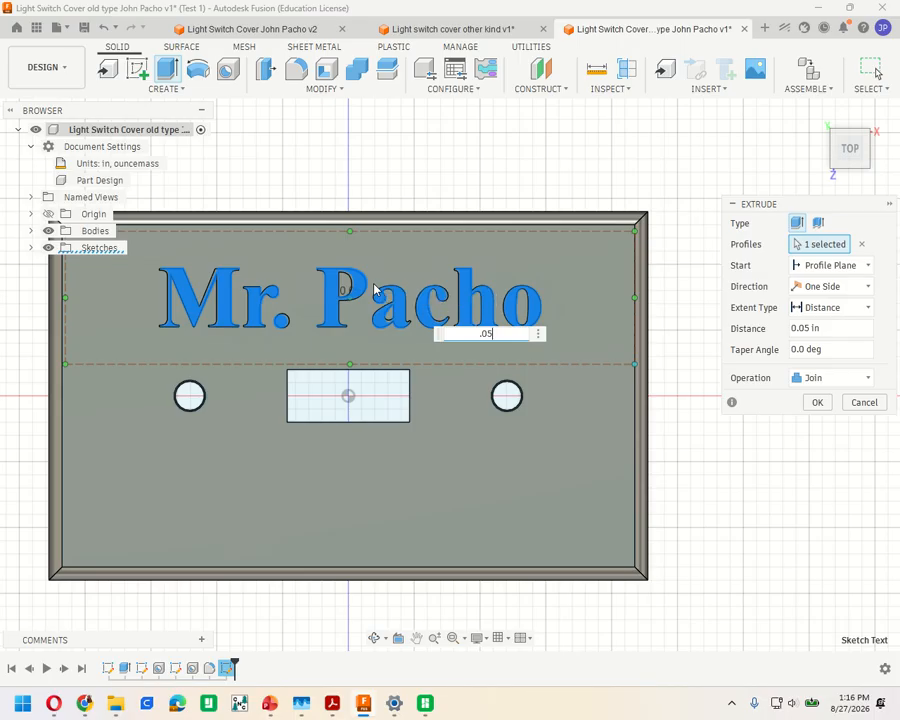
key(Return)
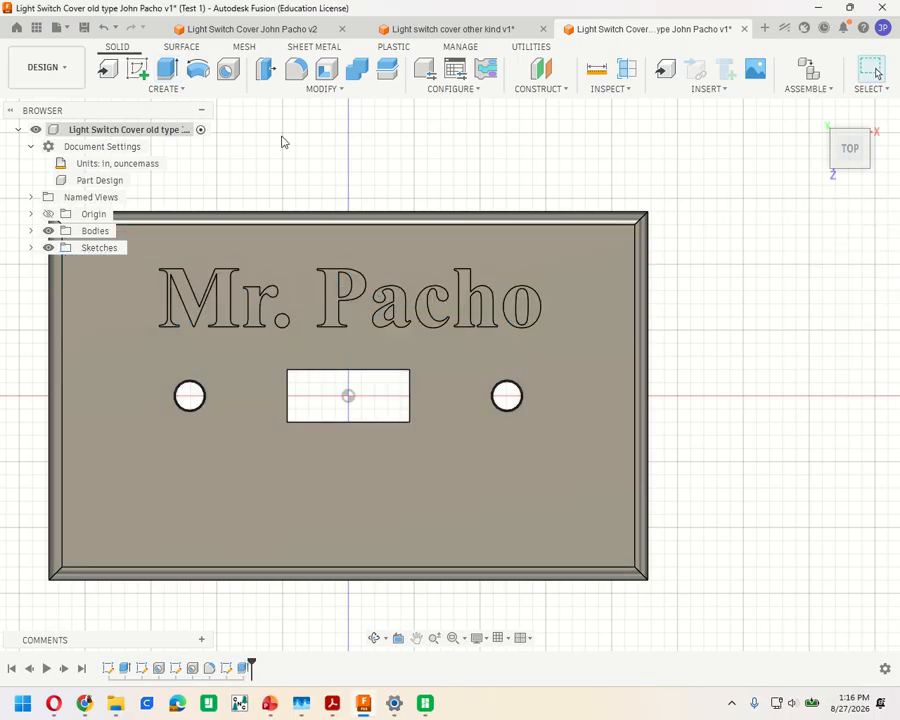
click(815, 114)
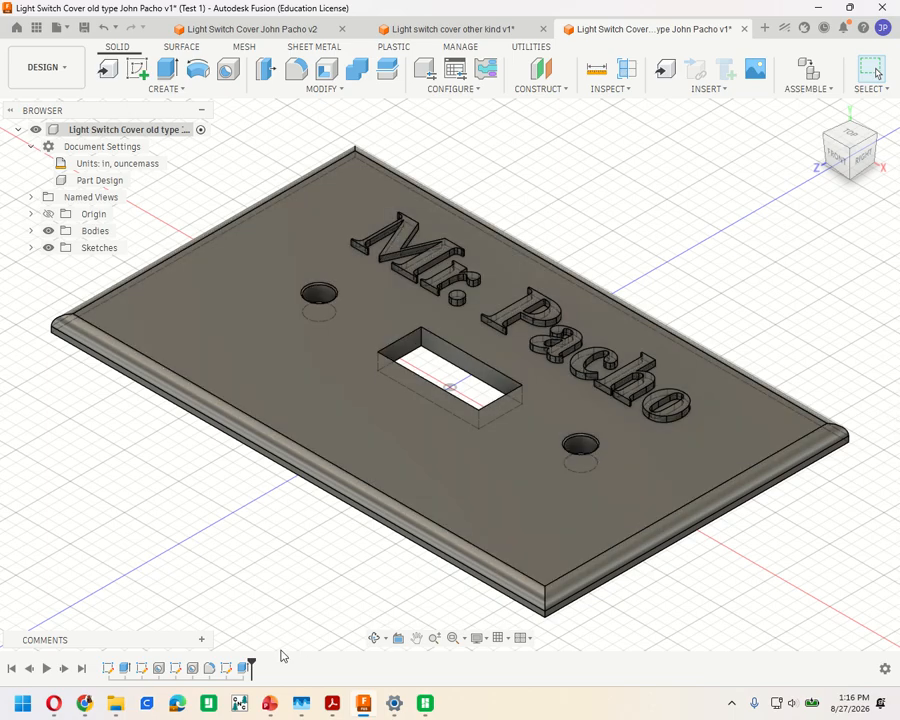
Edit the name text extrusion and set its distance to -0.05 in so it goes down into the plate
right_click(244, 668)
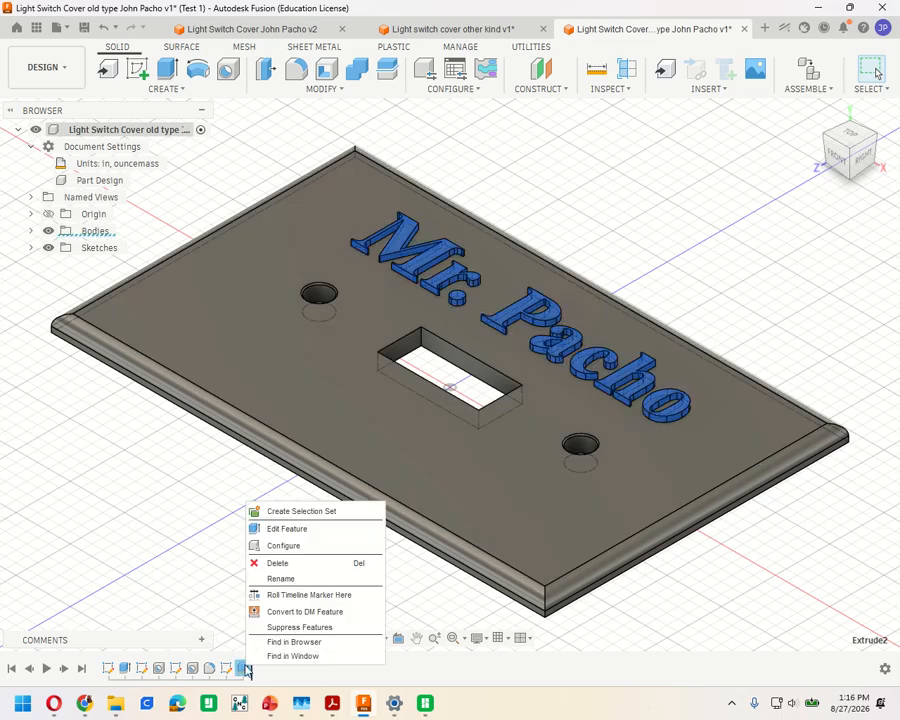
click(287, 529)
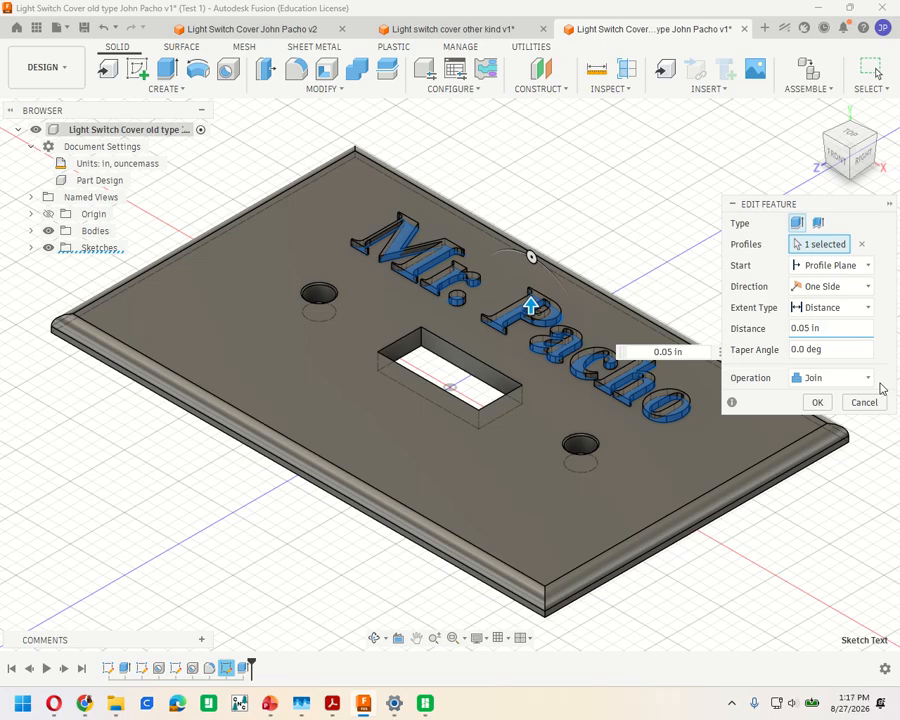
text(-)
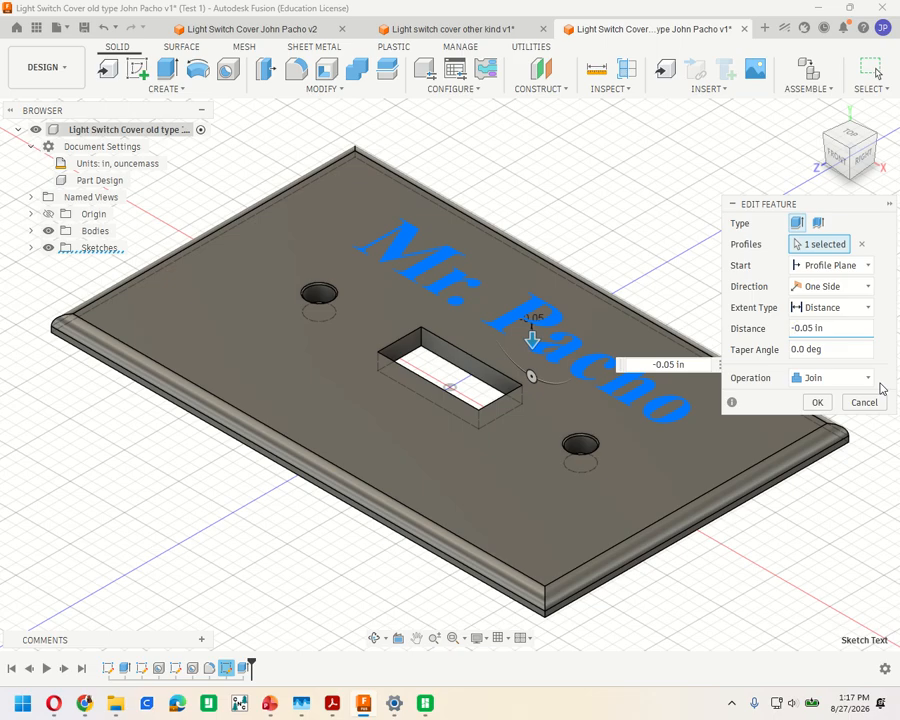
click(815, 401)
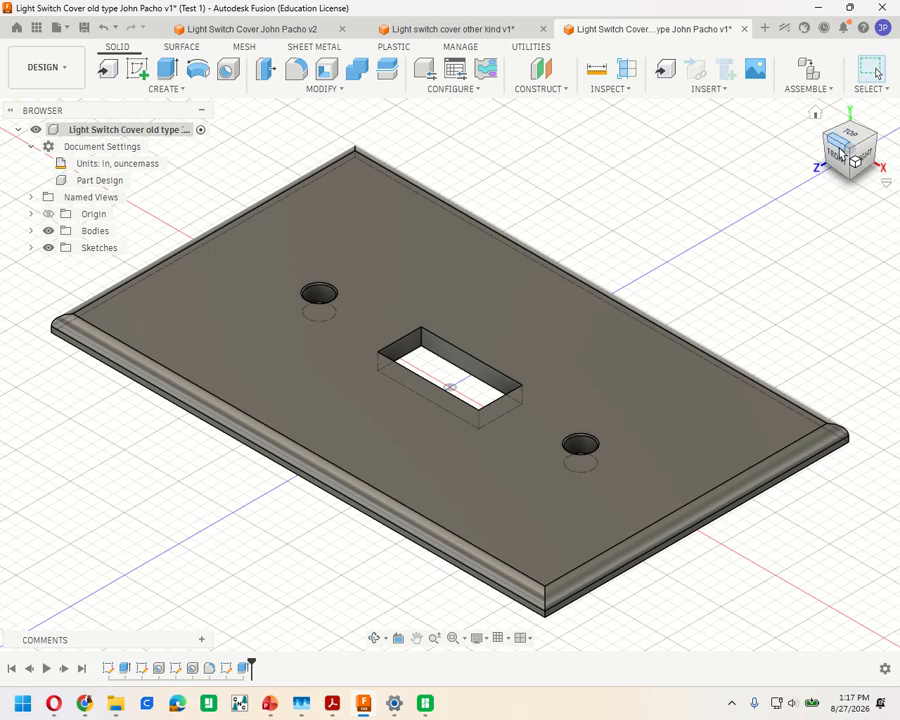
Change the name text extrusion's operation to Cut to engrave the letters into the plate's top face
click(246, 669)
right_click(246, 669)
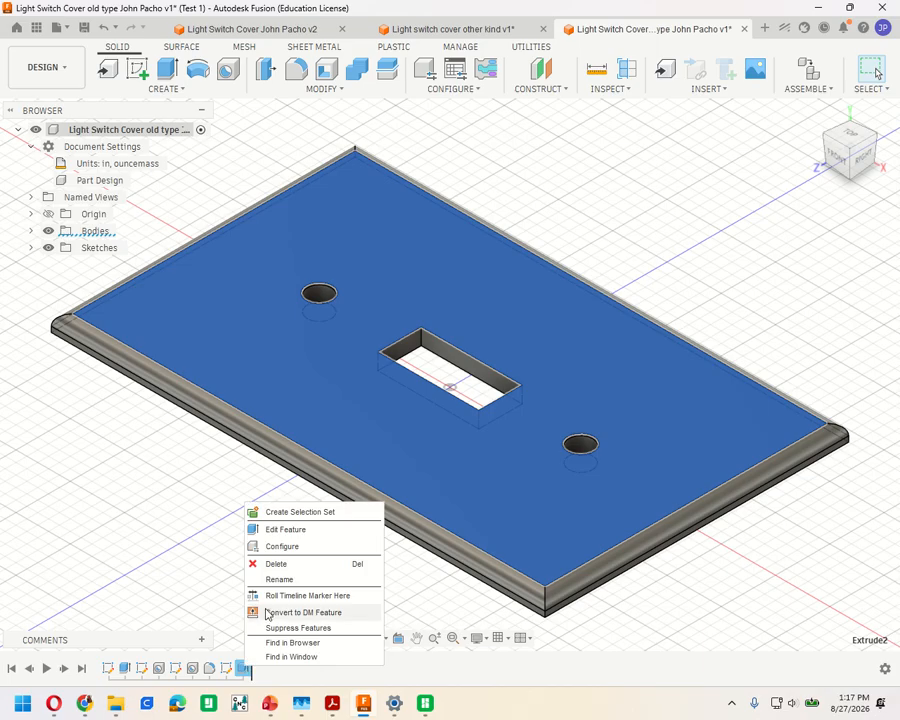
click(292, 530)
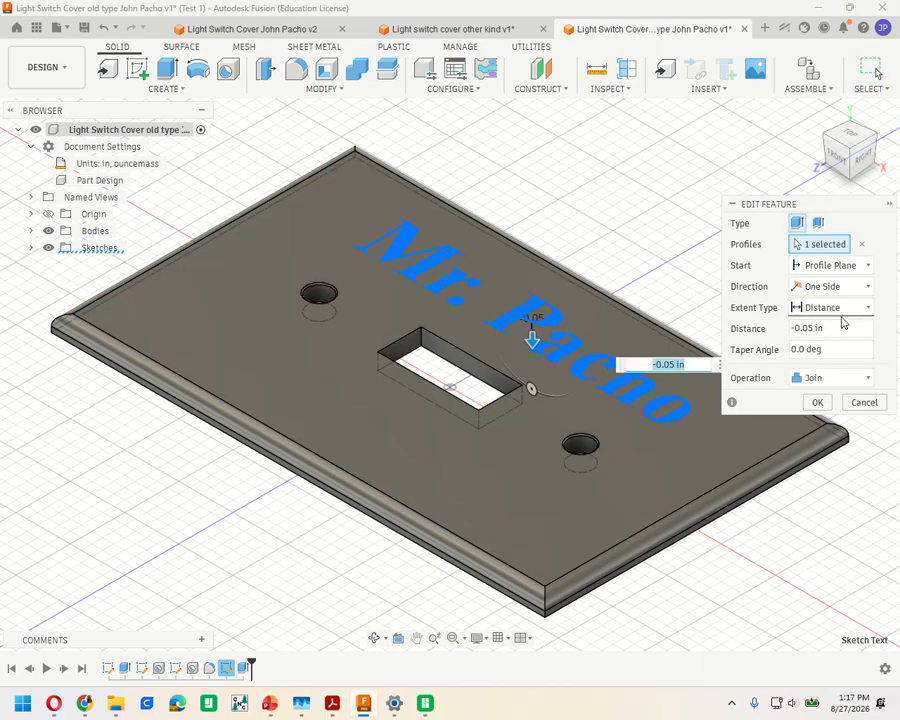
click(810, 328)
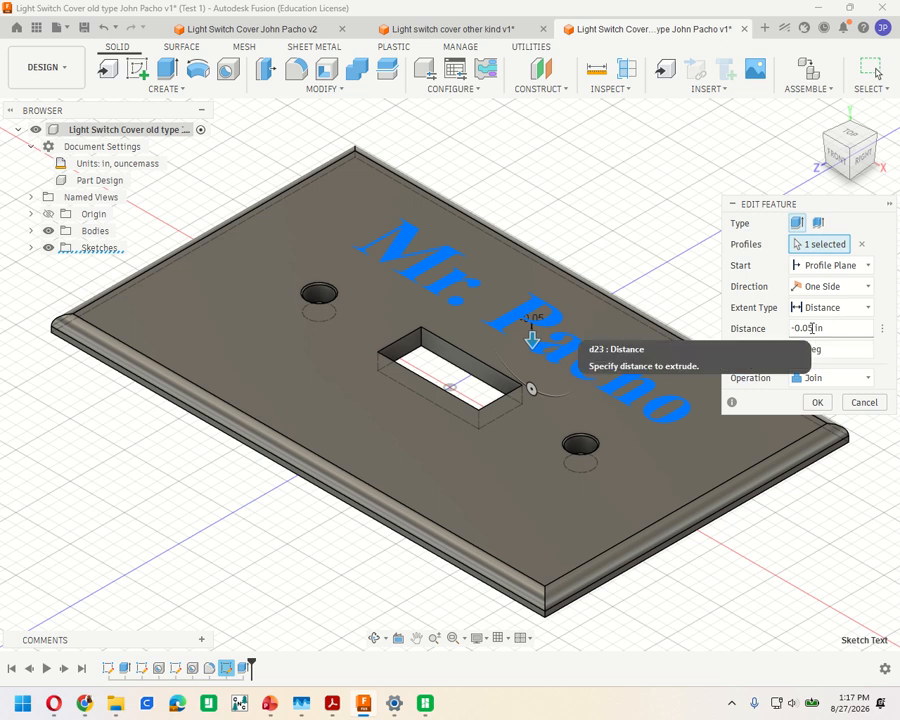
click(848, 377)
click(792, 417)
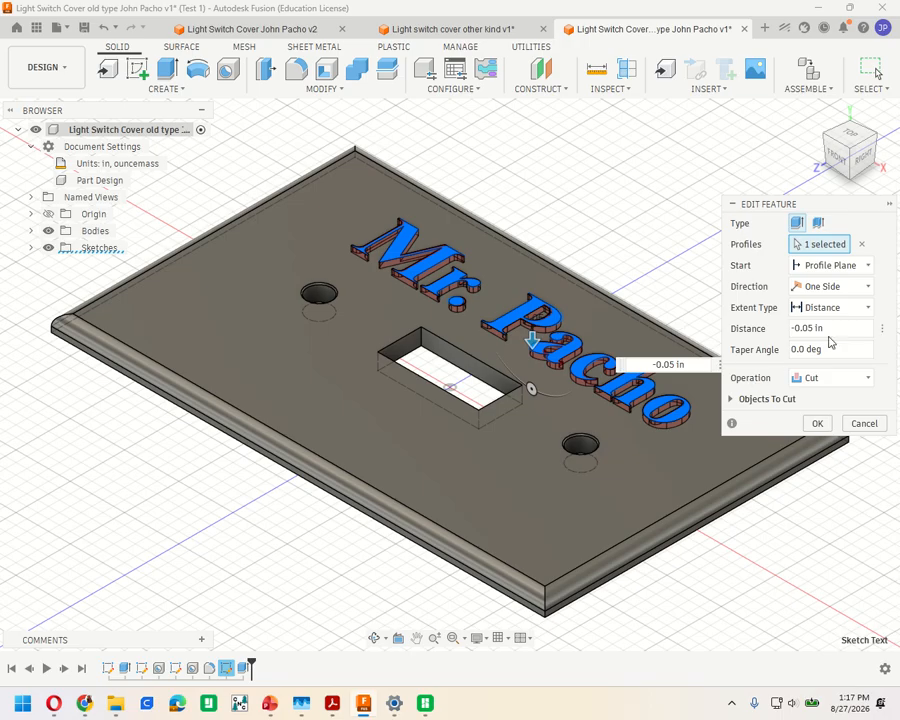
click(817, 424)
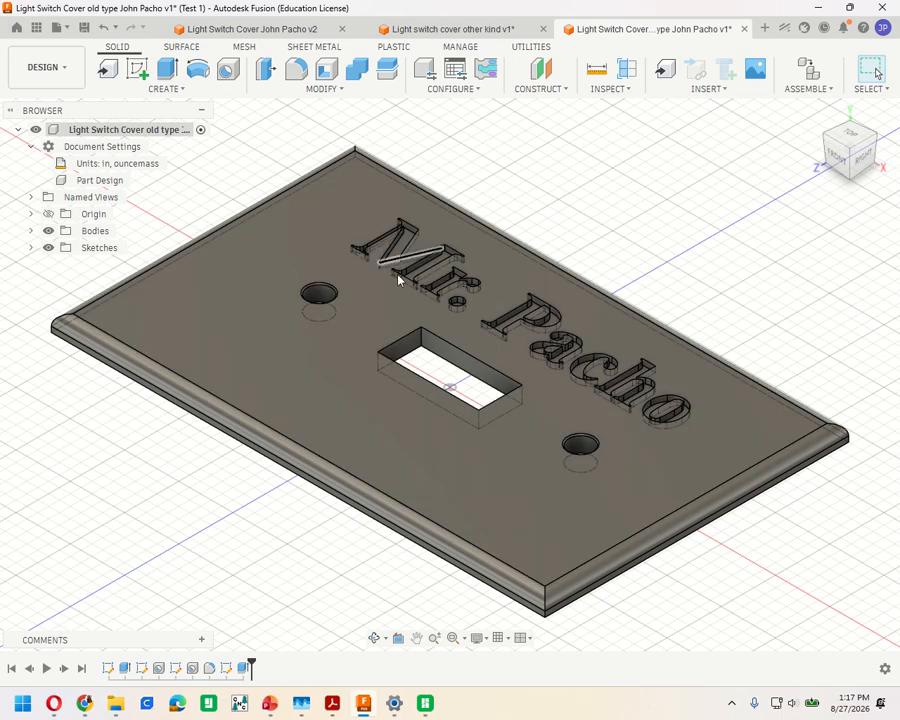
click(841, 158)
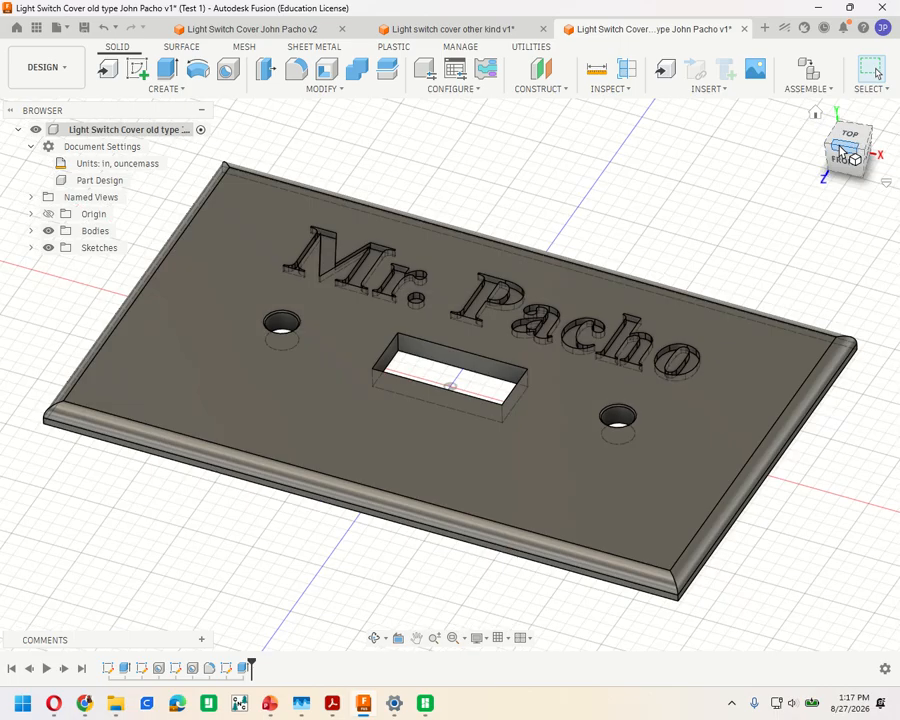